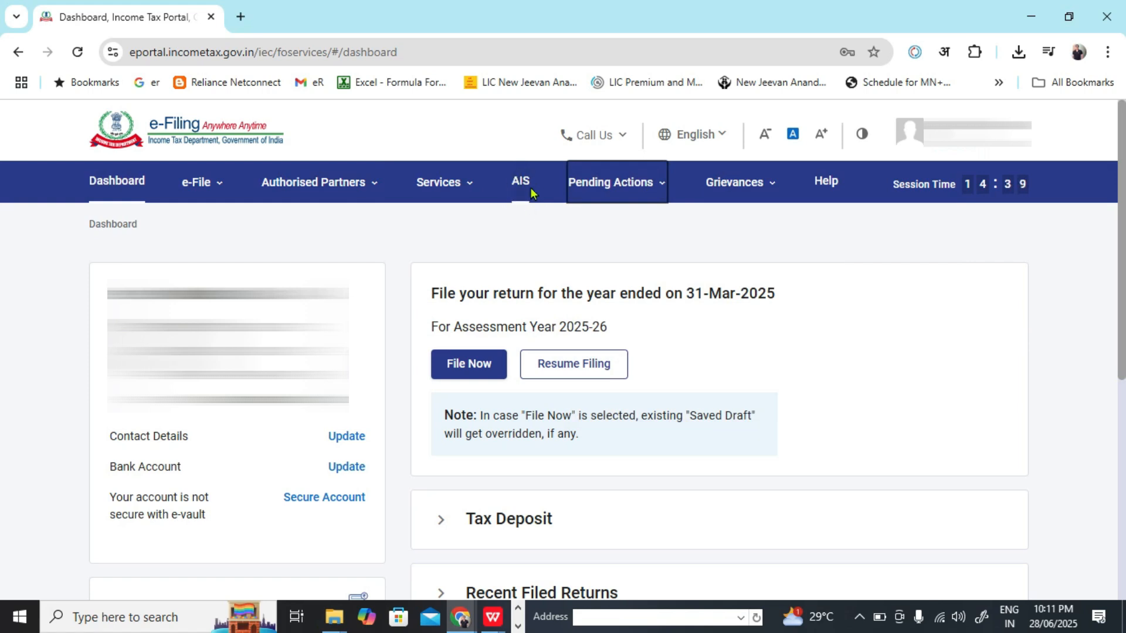
# Step: Start a new income tax return filing for Assessment Year 2025-26 in online mode instead of resuming the saved draft
pyautogui.moveTo(200, 183)
pyautogui.moveTo(314, 226)
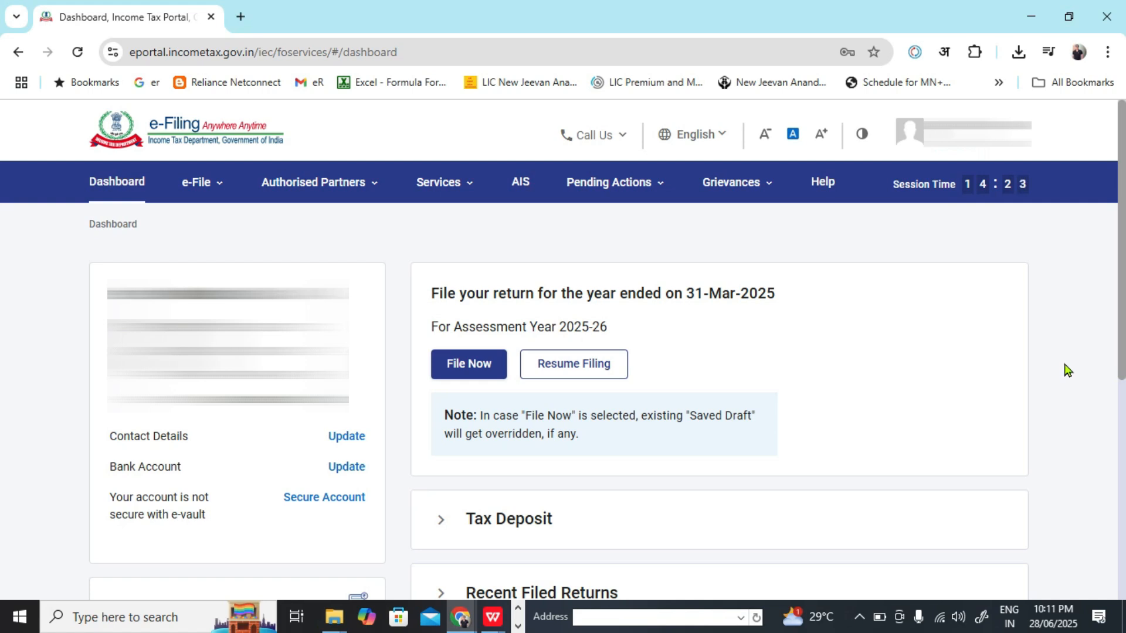
pyautogui.click(469, 369)
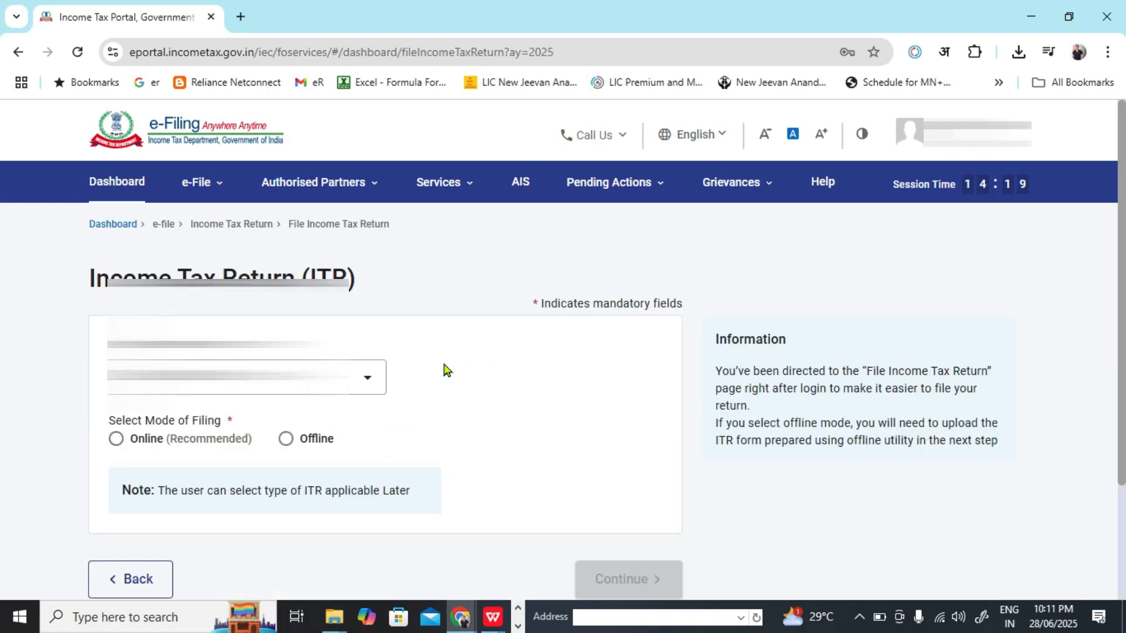
pyautogui.click(116, 439)
pyautogui.click(660, 591)
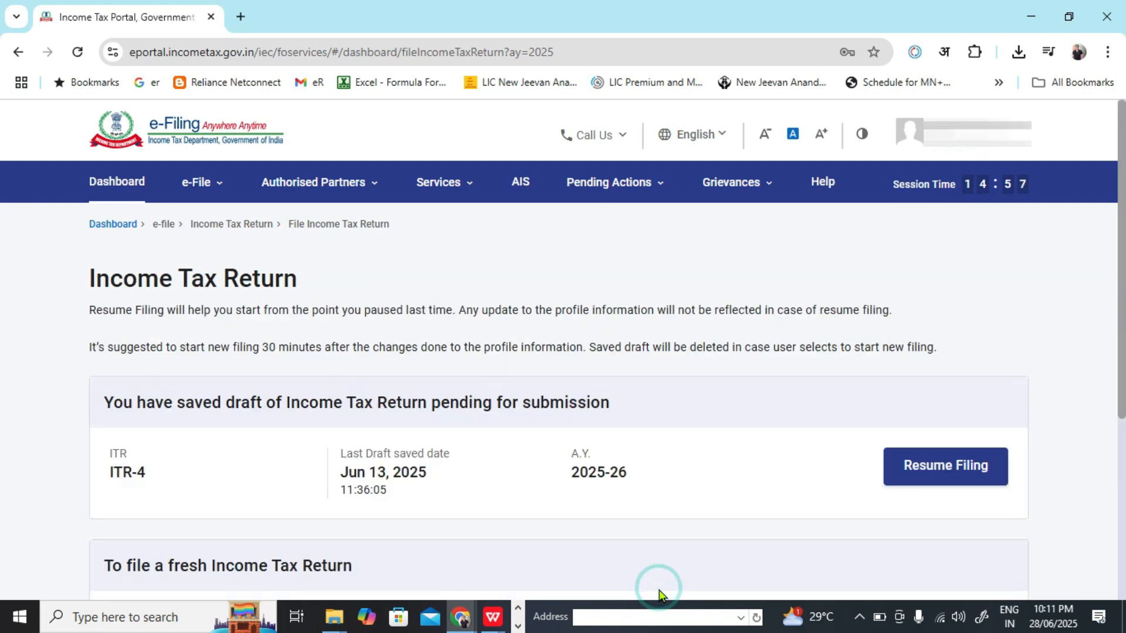
pyautogui.scroll(-2, 3, 404)
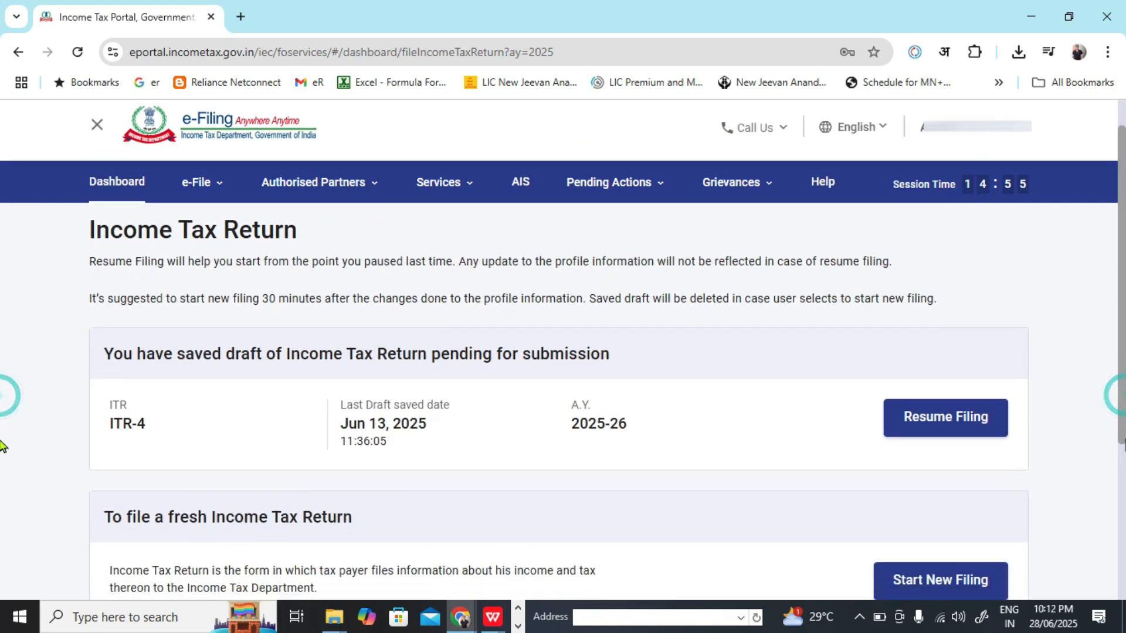
pyautogui.click(936, 537)
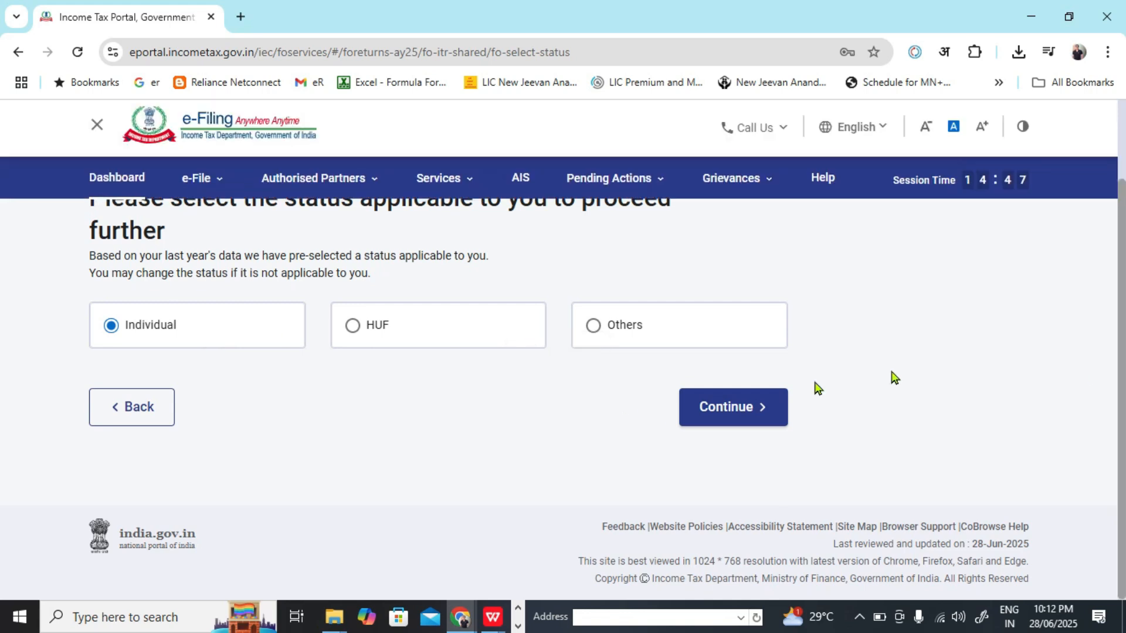
# Step: Continue with the Individual status and choose ITR-1 as the form to file
pyautogui.click(761, 416)
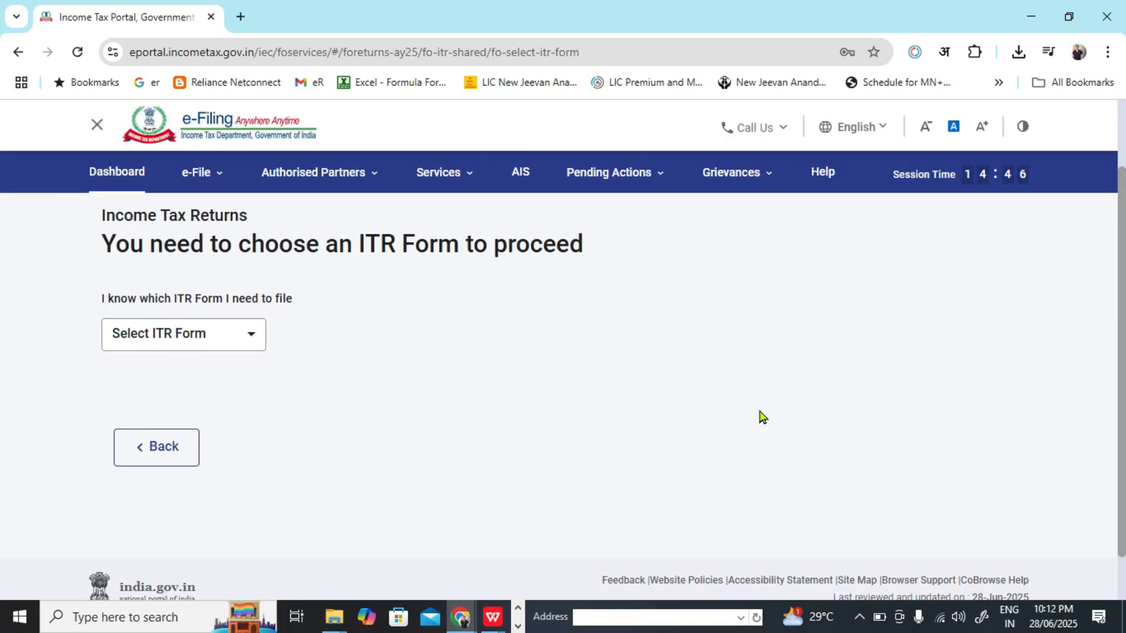
pyautogui.click(161, 324)
pyautogui.click(244, 342)
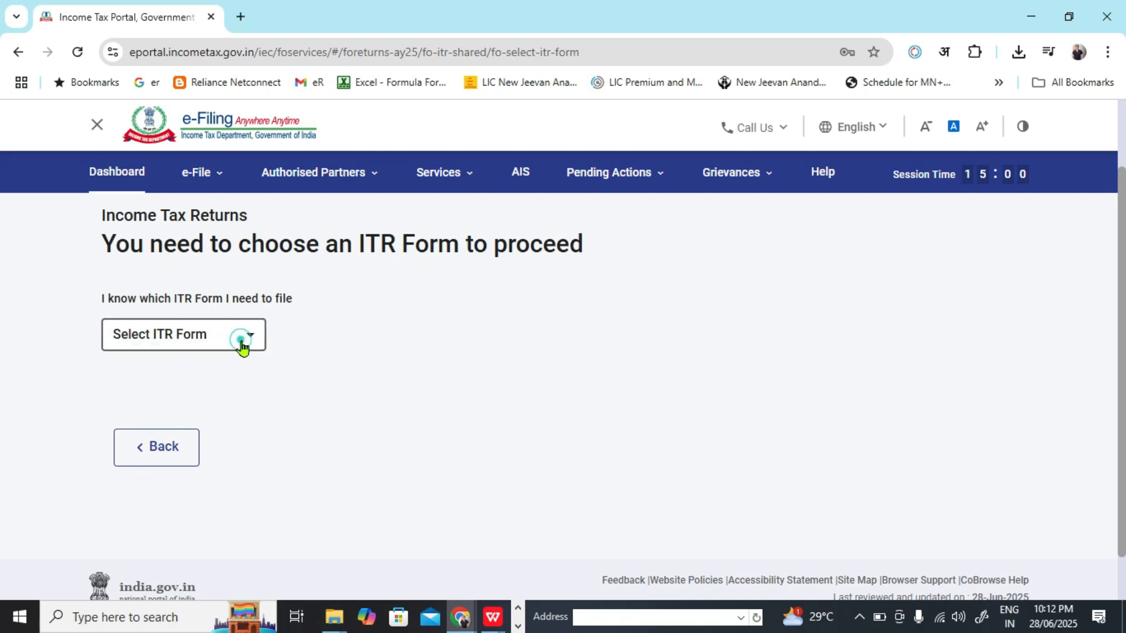
pyautogui.click(166, 403)
pyautogui.click(223, 500)
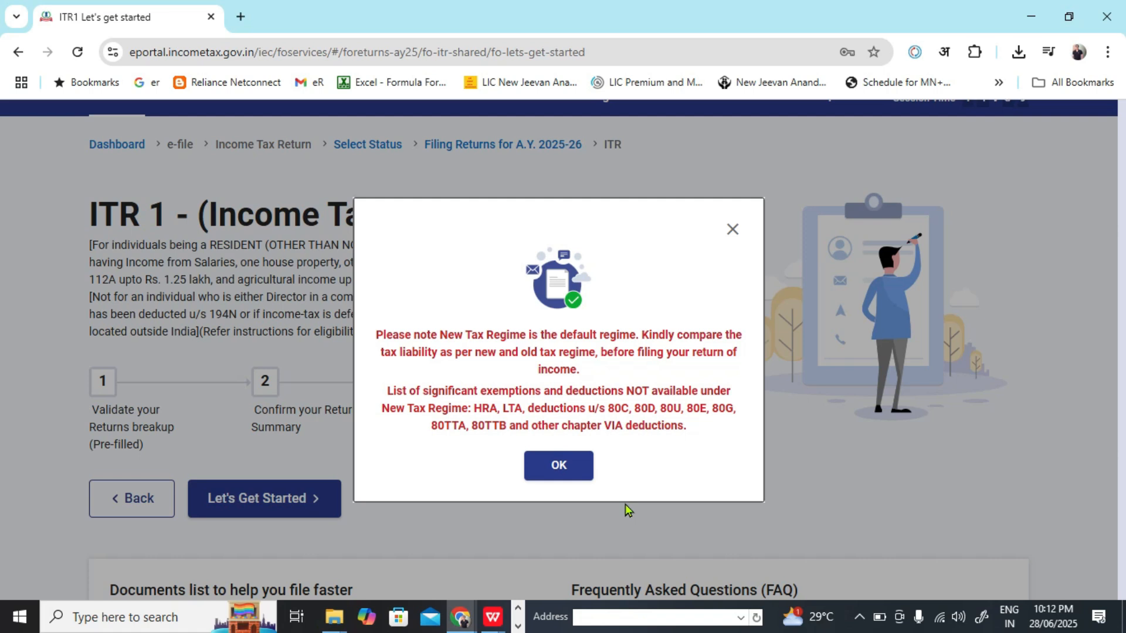
# Step: Get started with ITR-1 and give taxable income above the basic exemption limit as the reason for filing
pyautogui.click(584, 465)
pyautogui.click(331, 503)
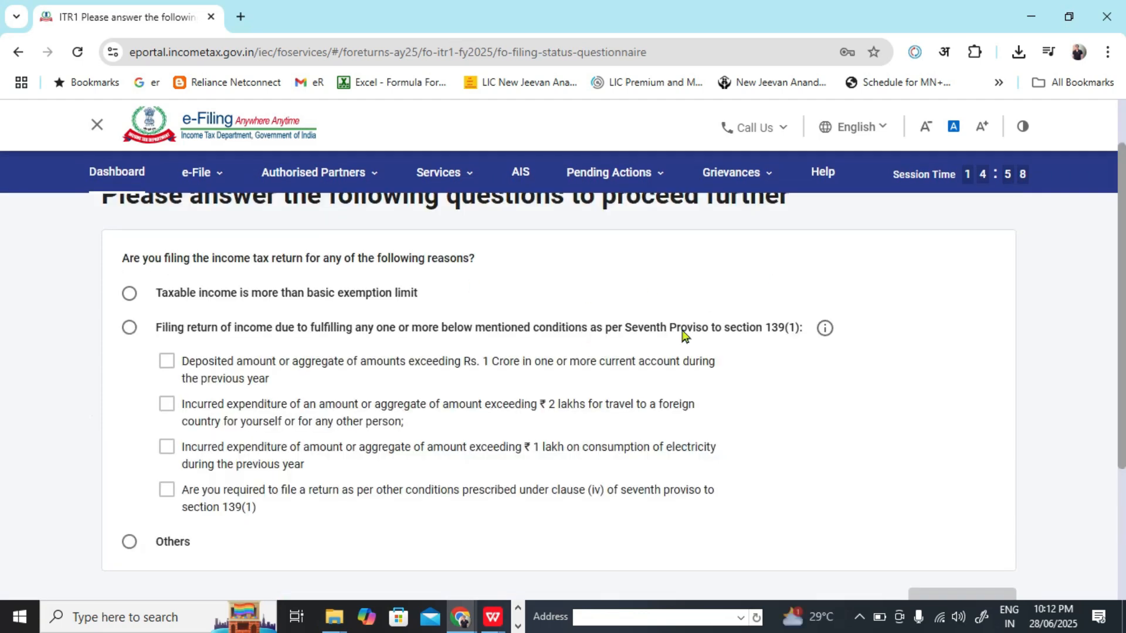
pyautogui.click(129, 293)
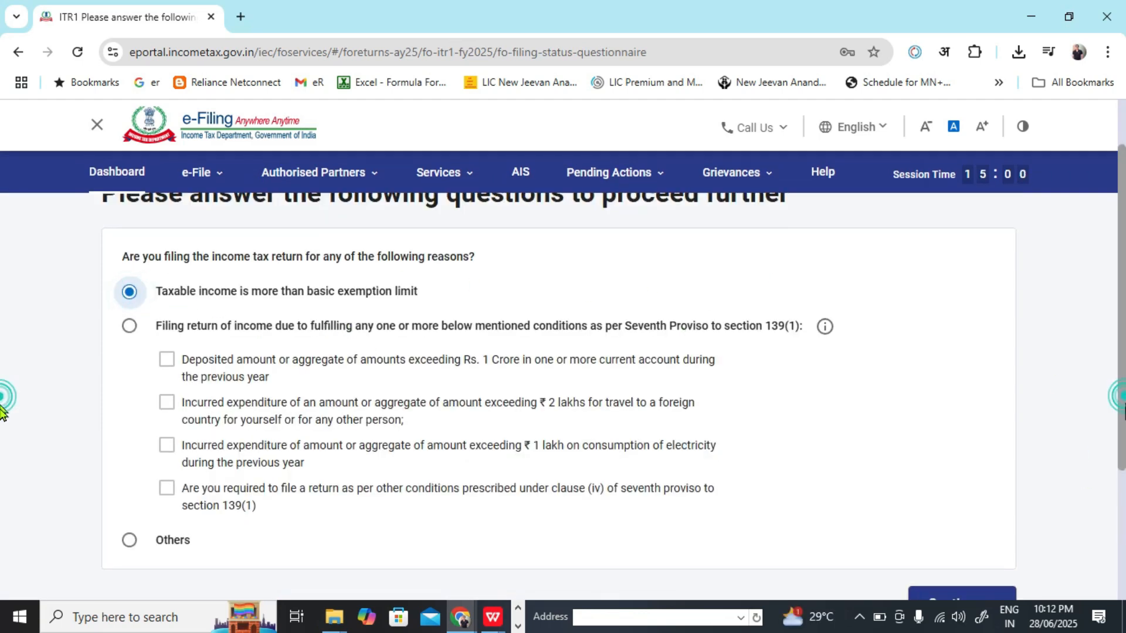
pyautogui.scroll(-1, 1098, 460)
pyautogui.click(966, 567)
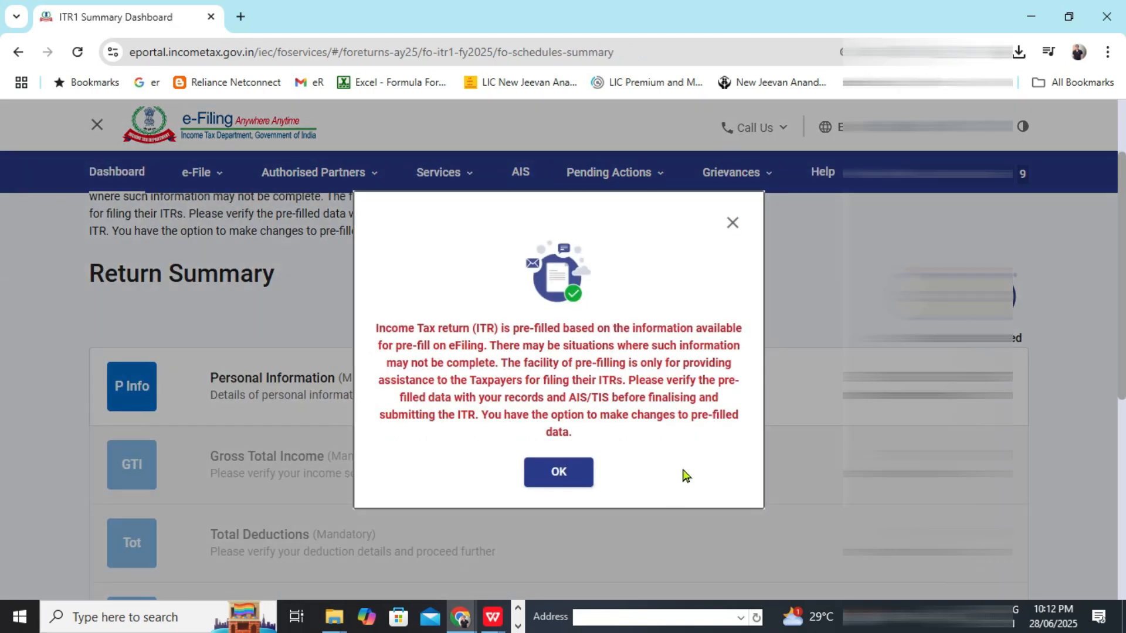
pyautogui.click(585, 484)
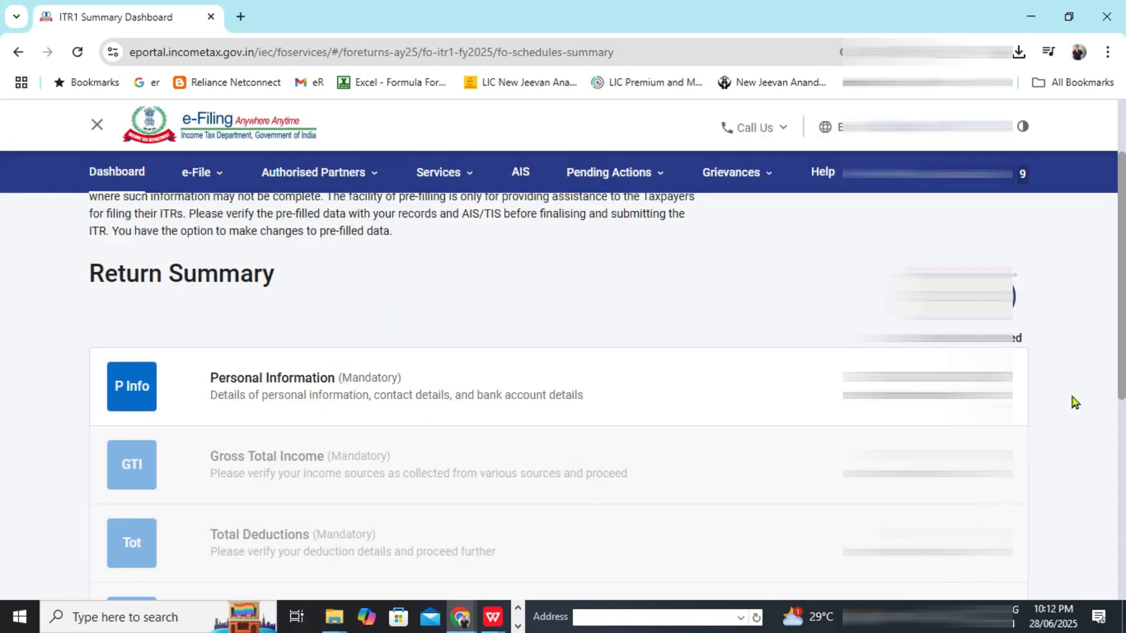
# Step: Open the Personal Information section from the return summary
pyautogui.scroll(-2, 1116, 357)
pyautogui.scroll(-2, 3, 411)
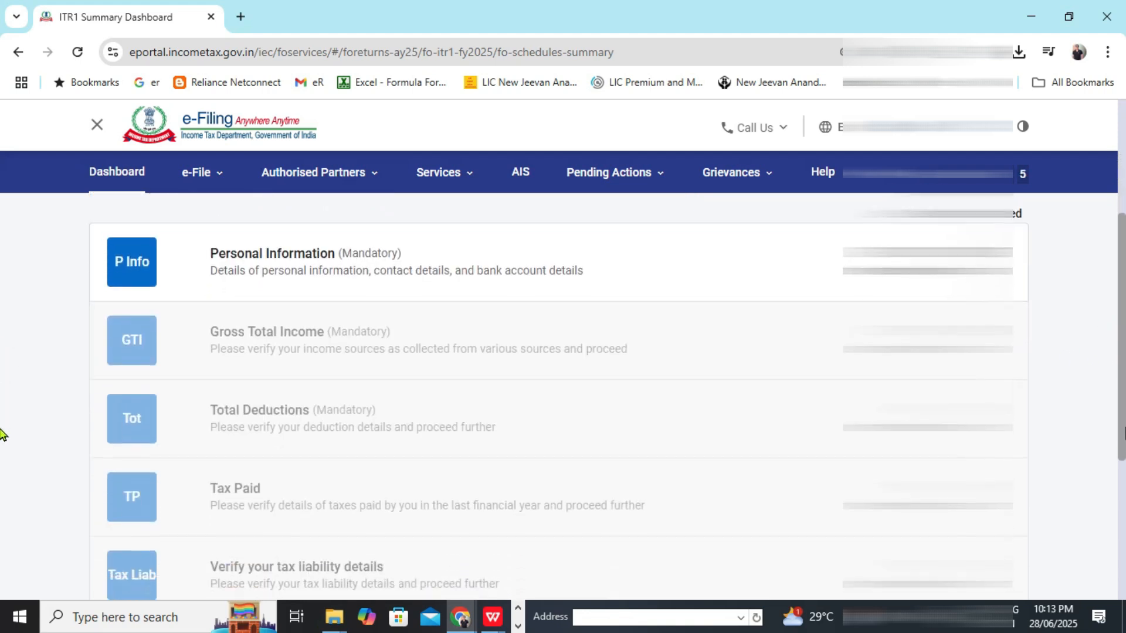
pyautogui.moveTo(1125, 434); pyautogui.dragTo(1125, 429)
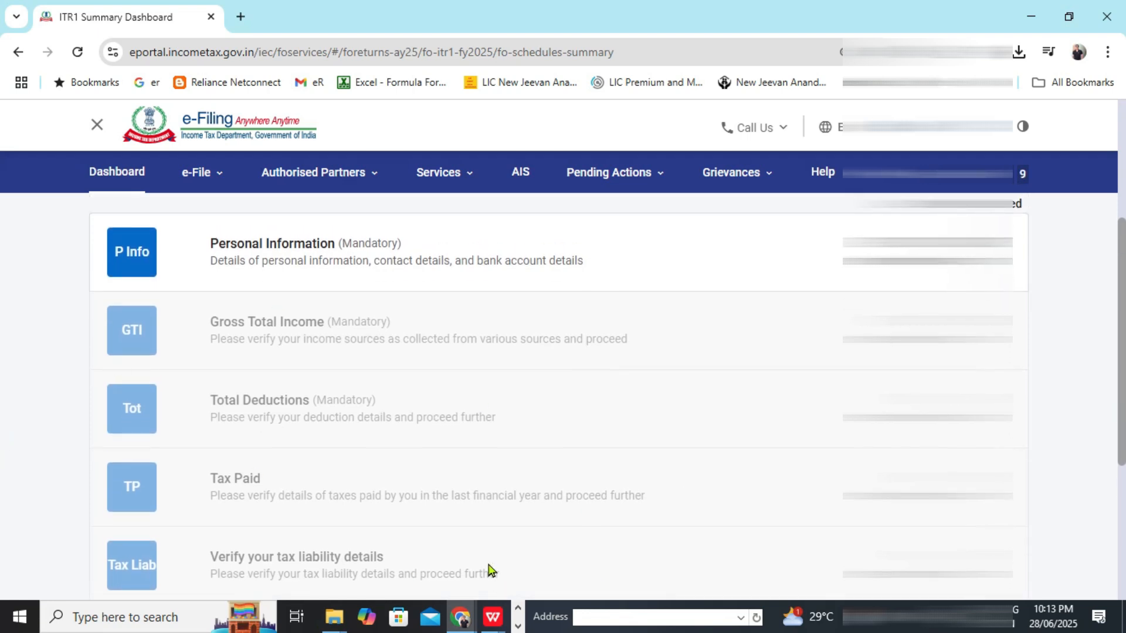
pyautogui.click(316, 172)
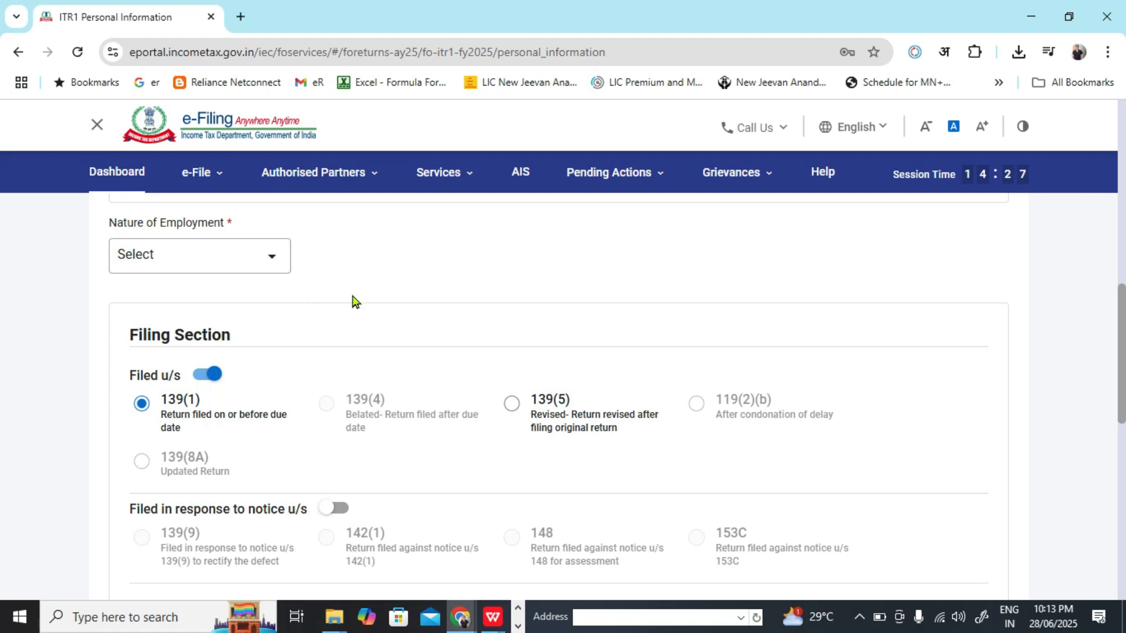
# Step: Set the nature of employment to CG-Pensioners
pyautogui.click(279, 268)
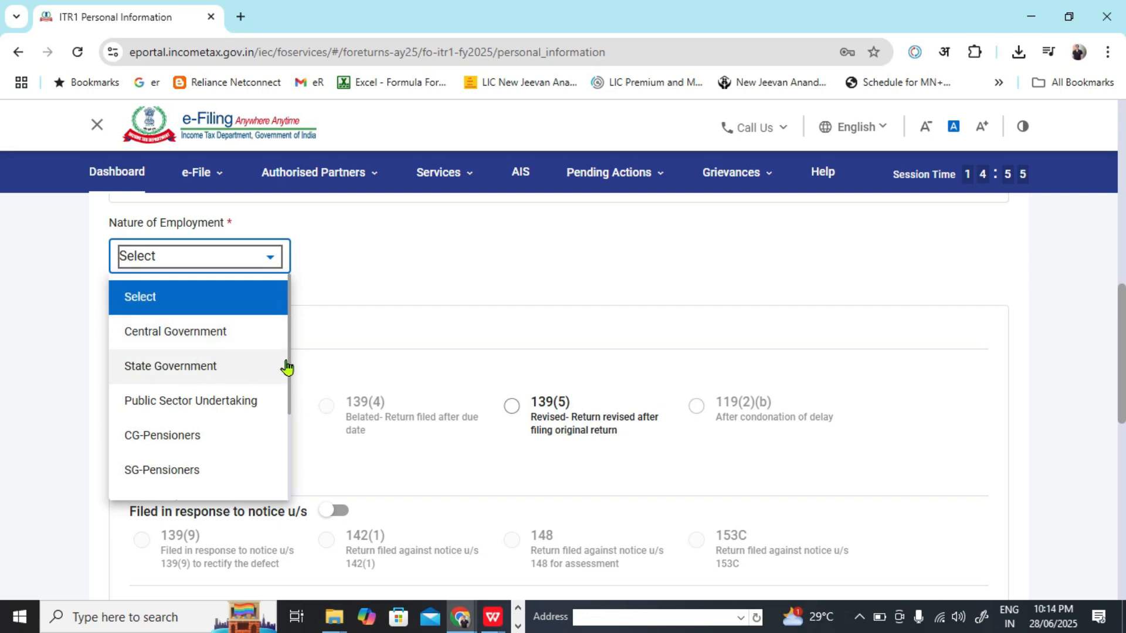
pyautogui.scroll(-1, 287, 387)
pyautogui.moveTo(287, 392); pyautogui.dragTo(288, 445)
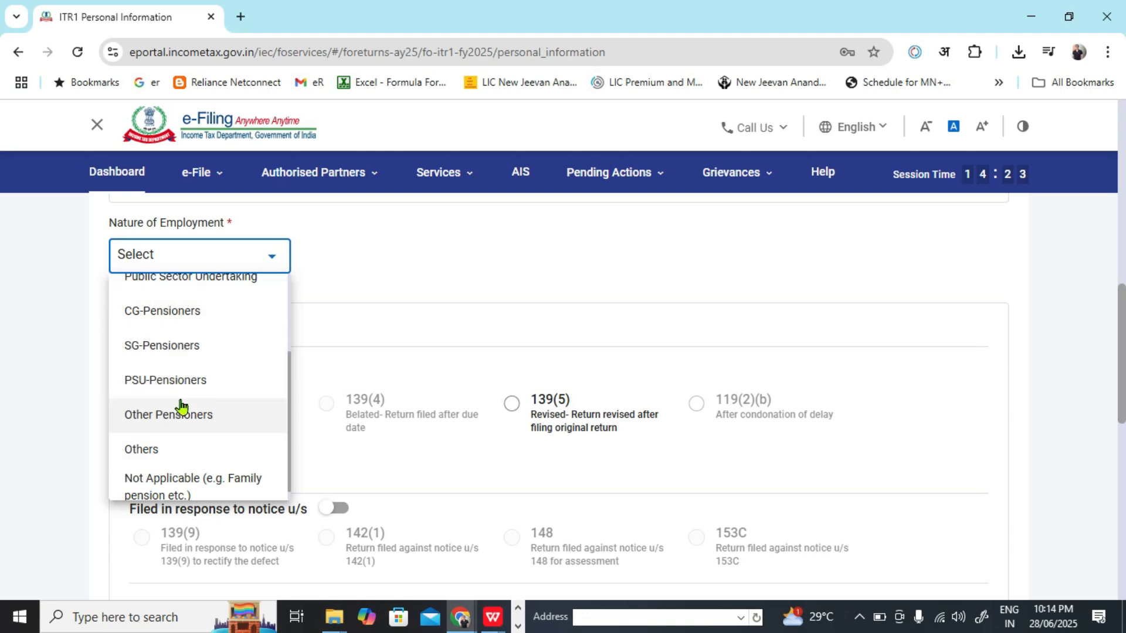
pyautogui.click(186, 316)
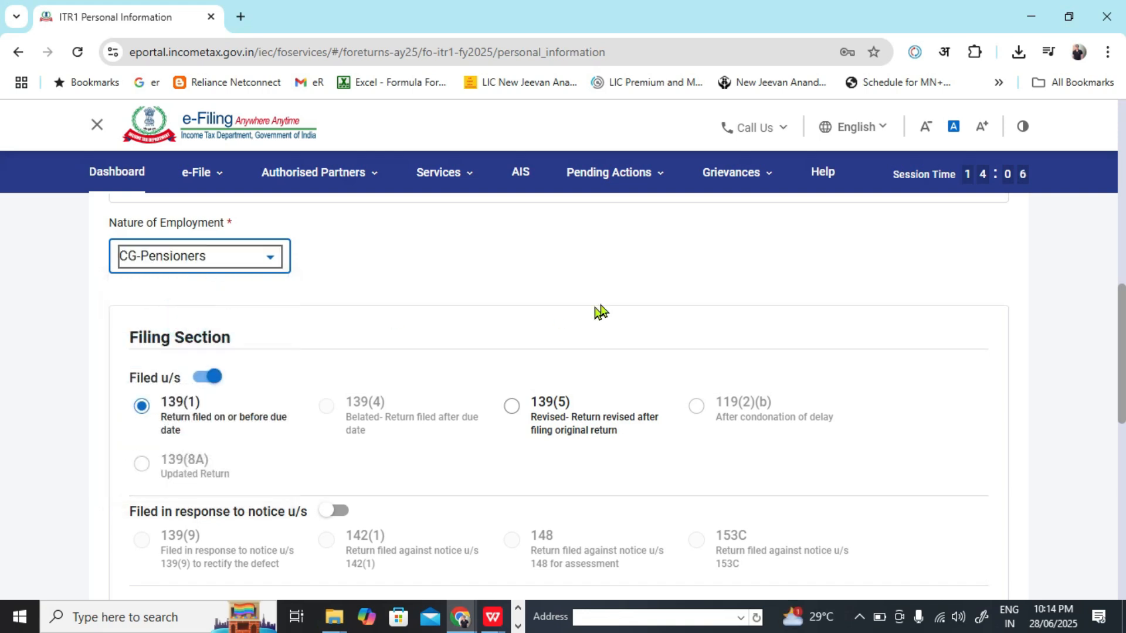
pyautogui.click(601, 281)
# Step: Answer No to opting out of the new tax regime and confirm the Personal Information section
pyautogui.scroll(-5, 707, 323)
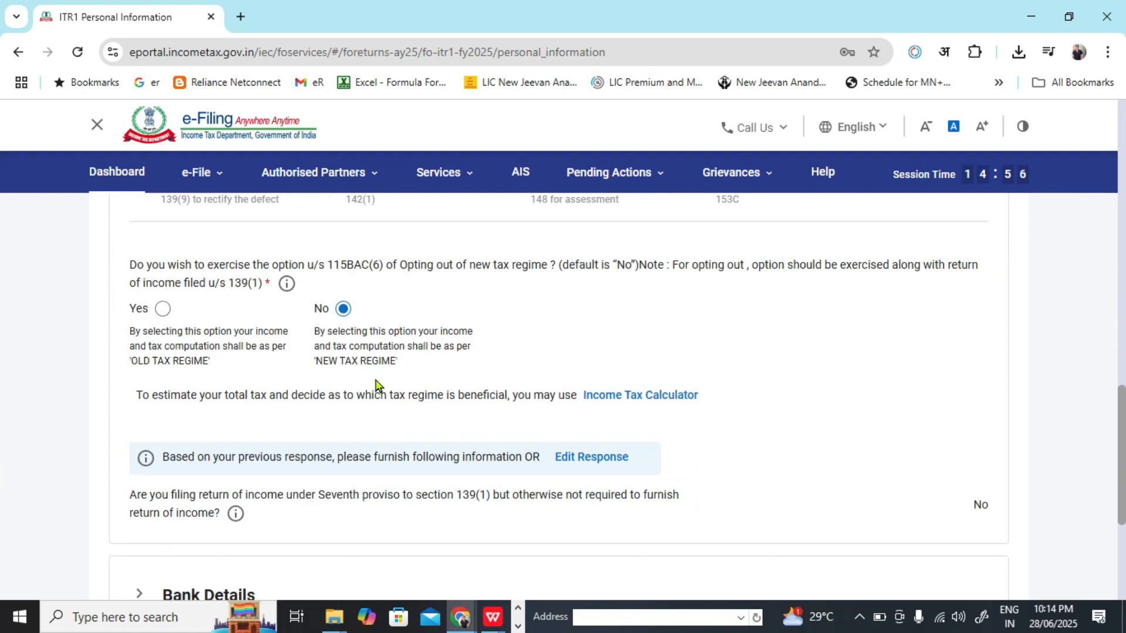
pyautogui.moveTo(410, 379); pyautogui.dragTo(413, 376)
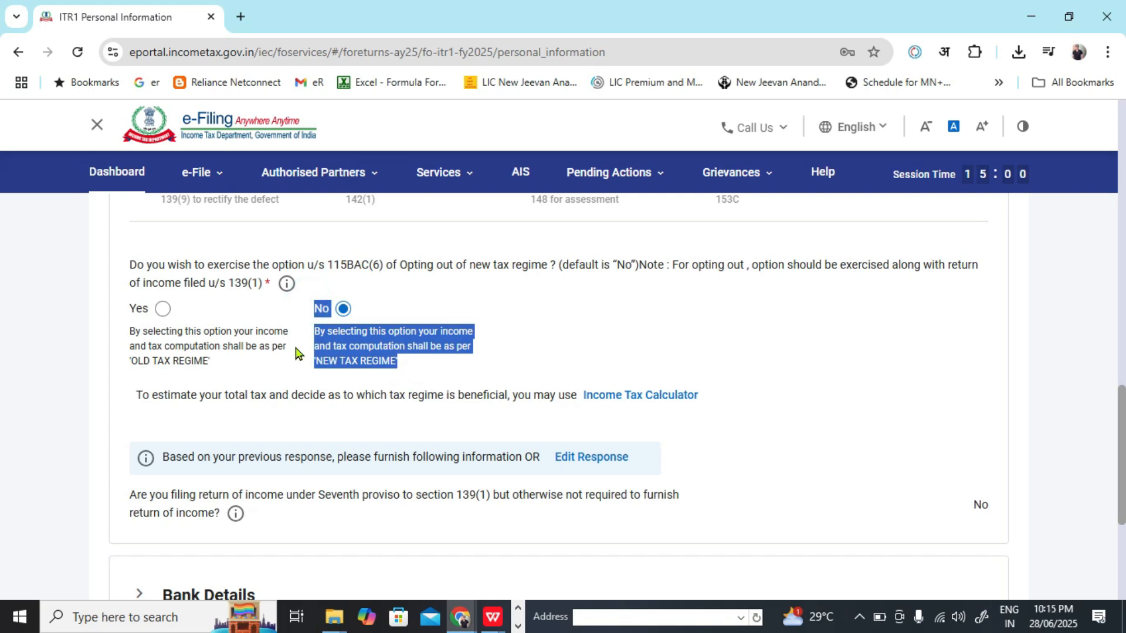
pyautogui.click(163, 319)
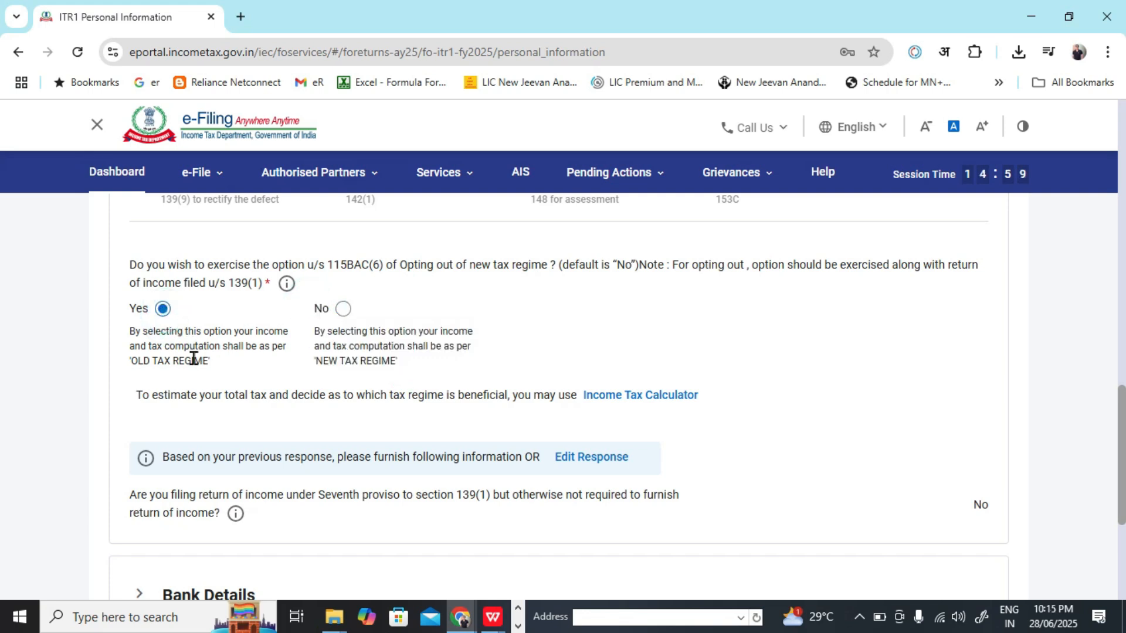
pyautogui.click(343, 309)
pyautogui.click(163, 311)
pyautogui.click(343, 309)
pyautogui.scroll(-3, 1, 486)
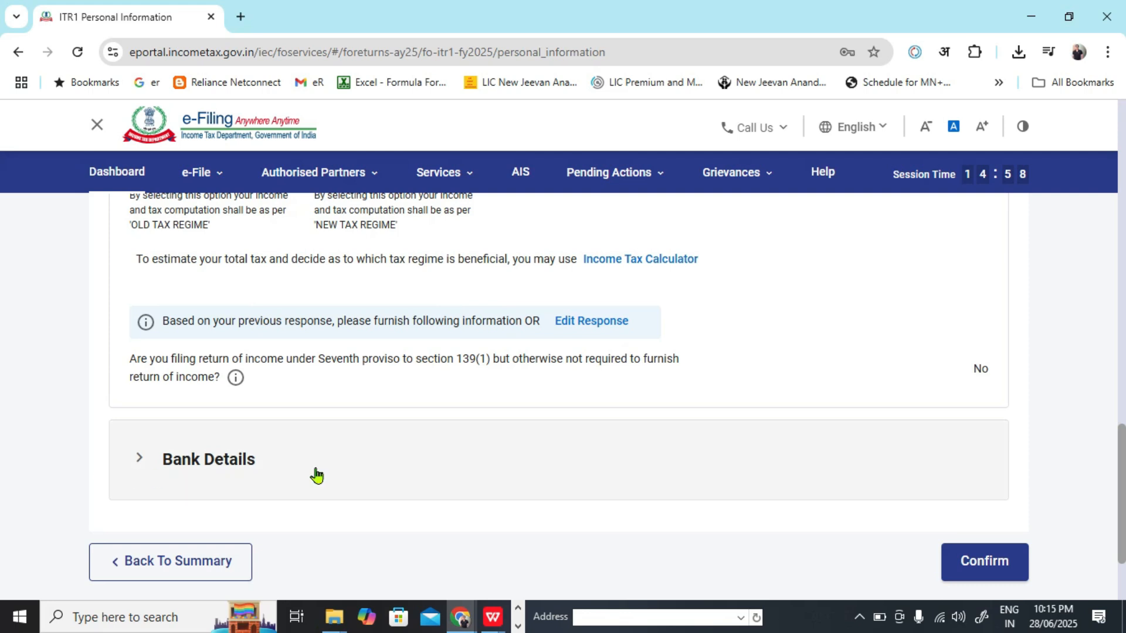
pyautogui.click(985, 562)
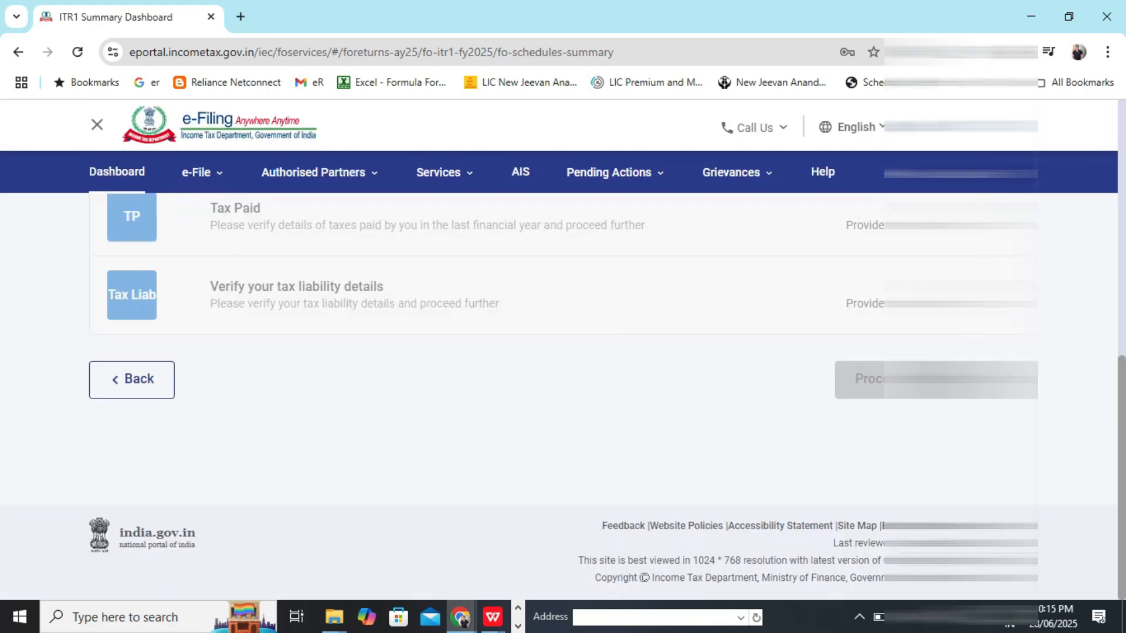
# Step: Open the Gross Total Income section and start editing B1. Income From Salary
pyautogui.scroll(1, 1117, 495)
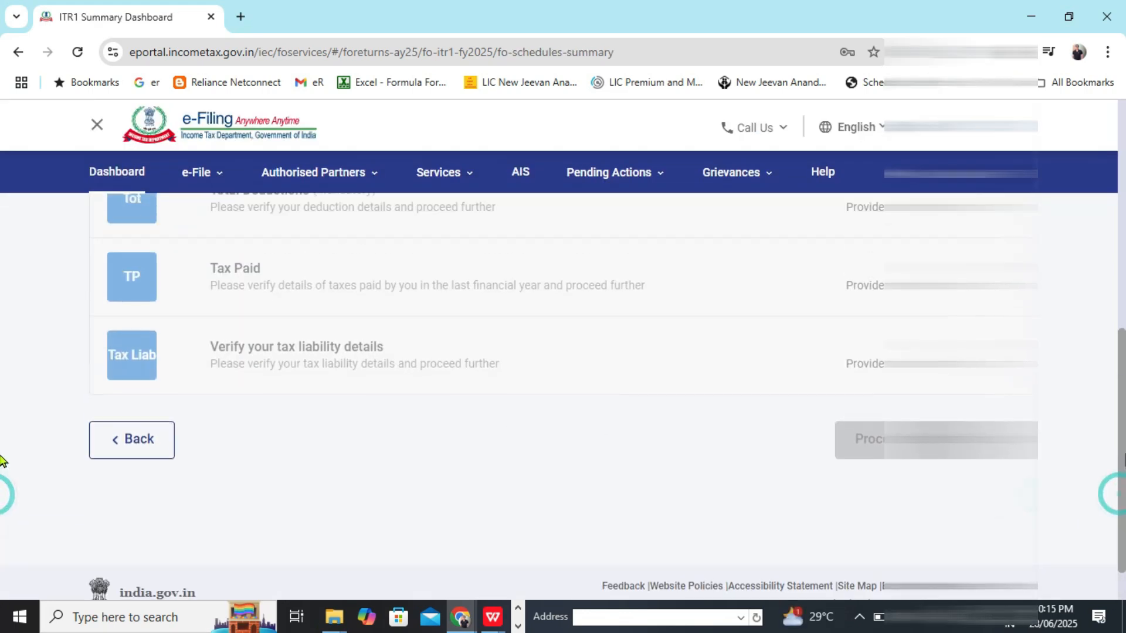
pyautogui.scroll(4, 2, 461)
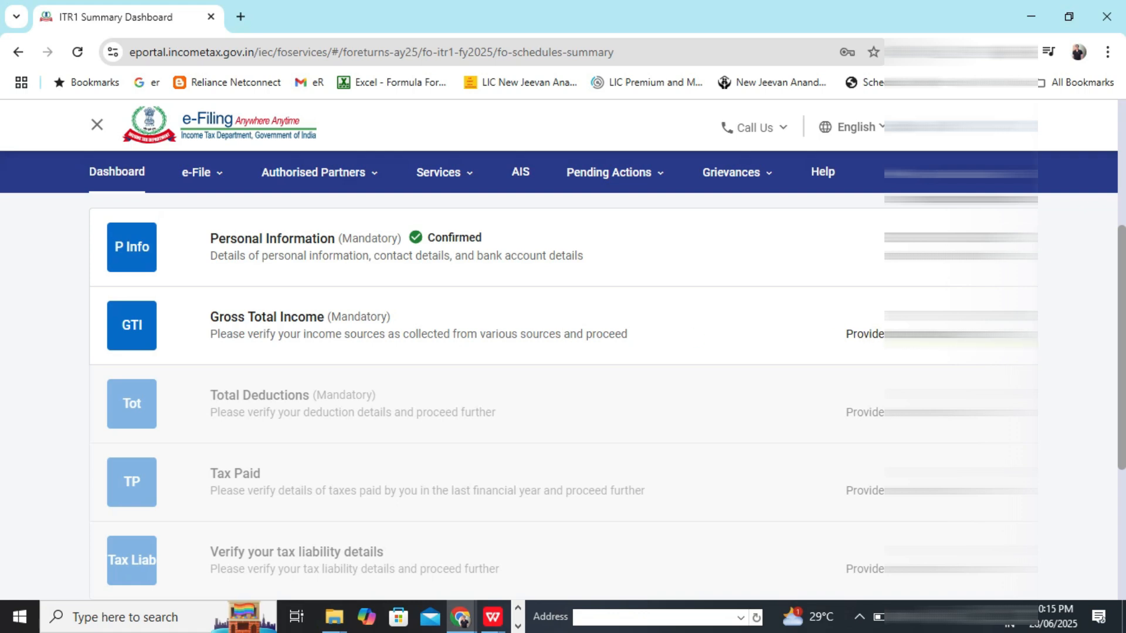
pyautogui.click(961, 339)
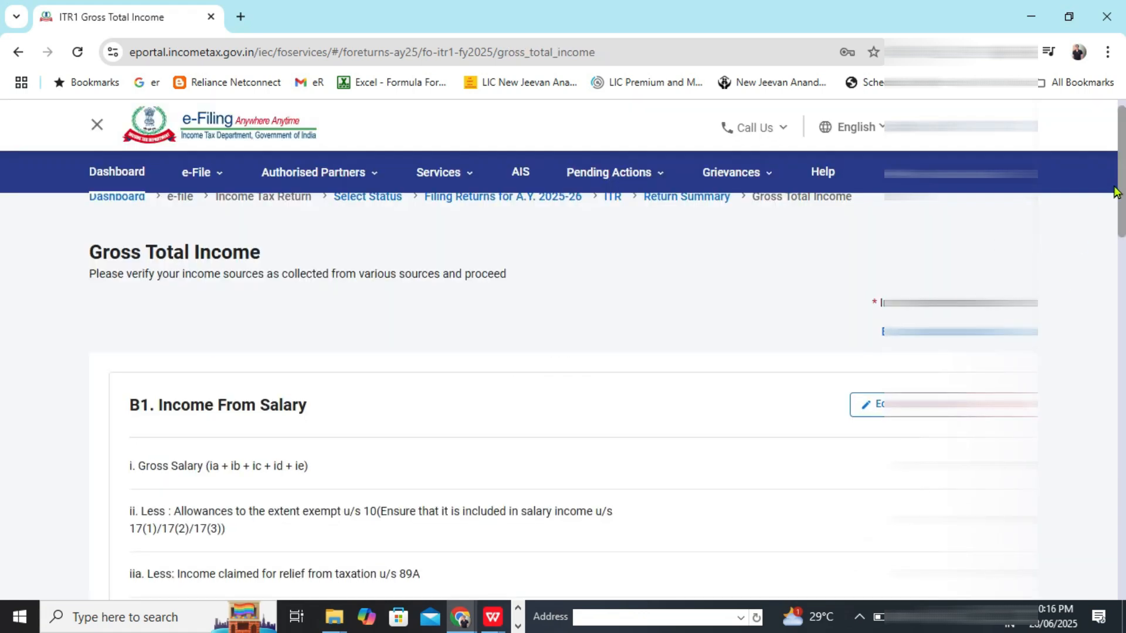
pyautogui.moveTo(1121, 184); pyautogui.dragTo(1123, 224)
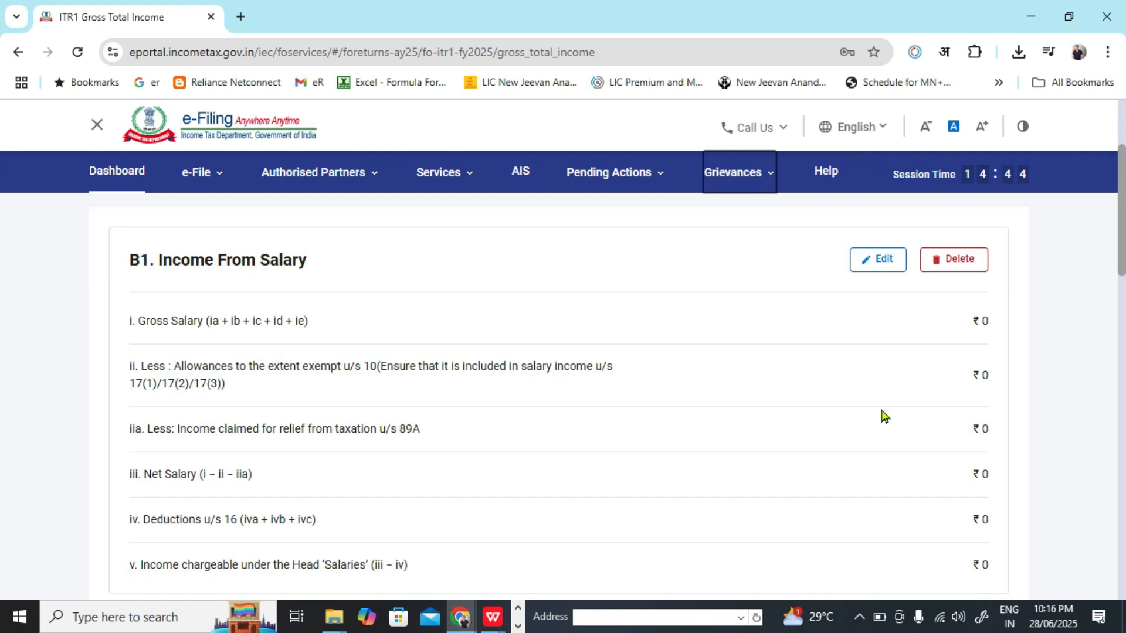
pyautogui.click(877, 262)
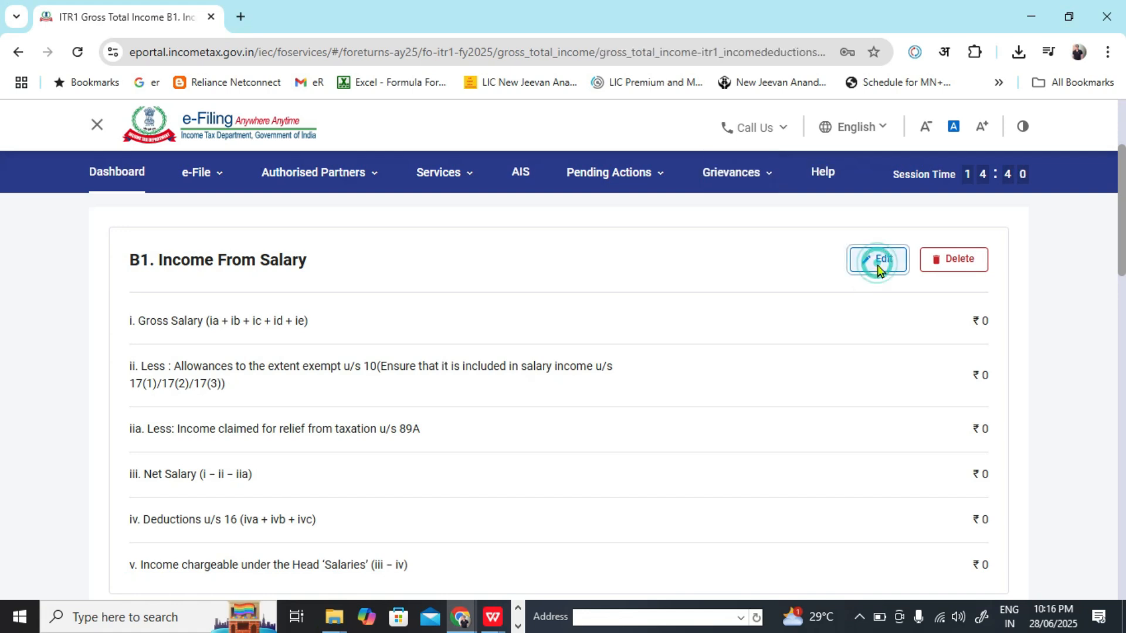
pyautogui.scroll(-2, 3, 252)
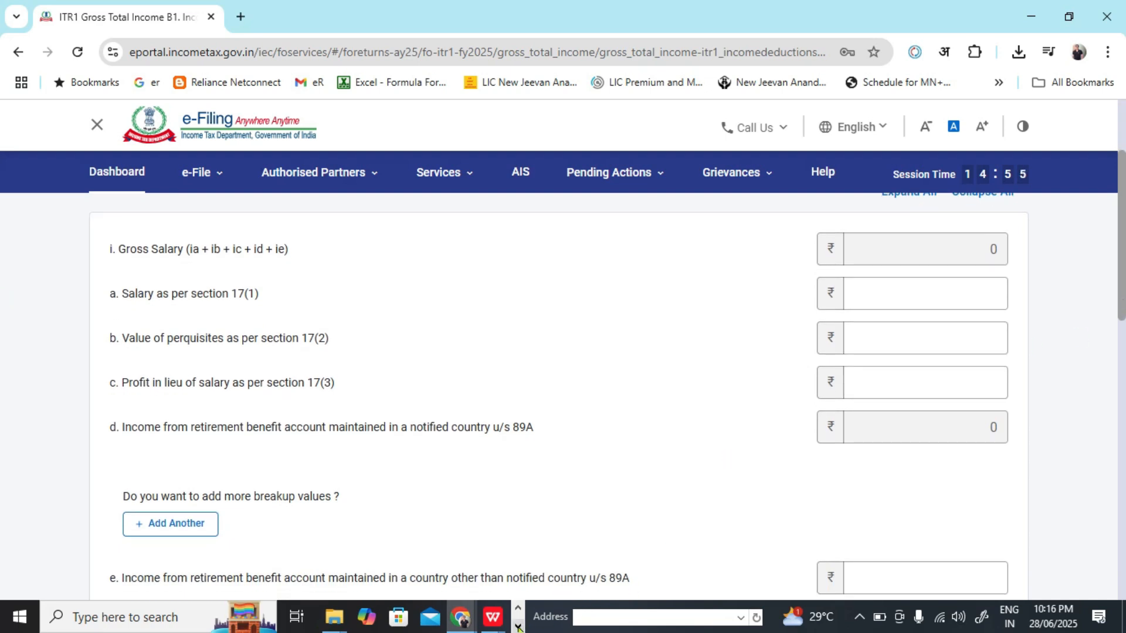
# Step: Switch to the Salary sheet in WPS Office and examine the retirement date and the salary and pension calculations
pyautogui.hotkey('alt', 'Tab')
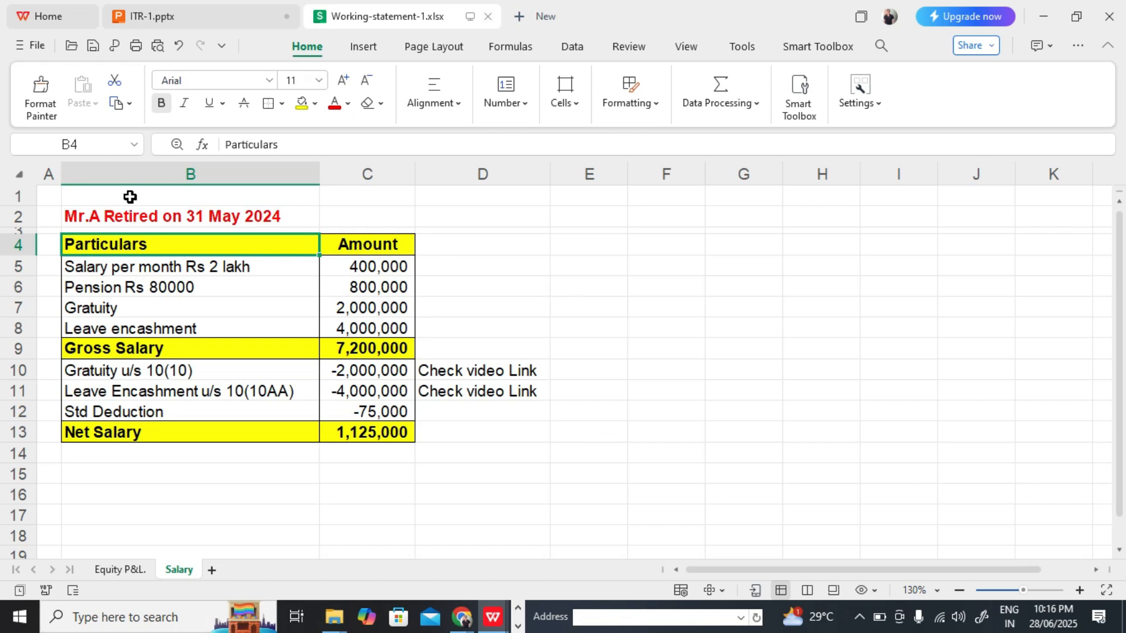
pyautogui.click(125, 217)
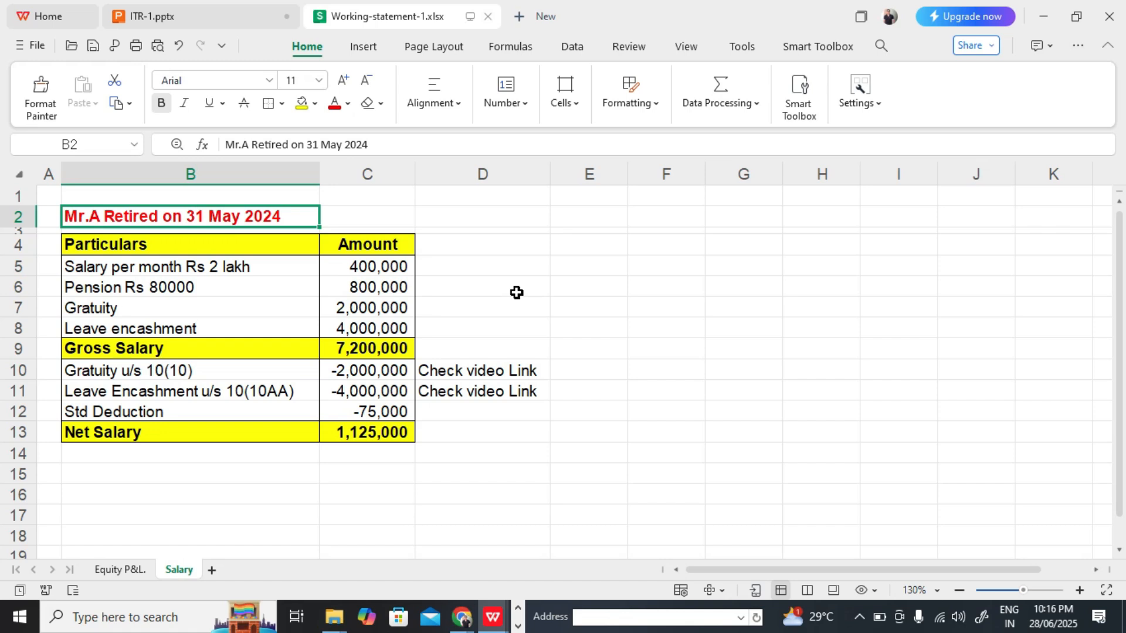
pyautogui.click(272, 265)
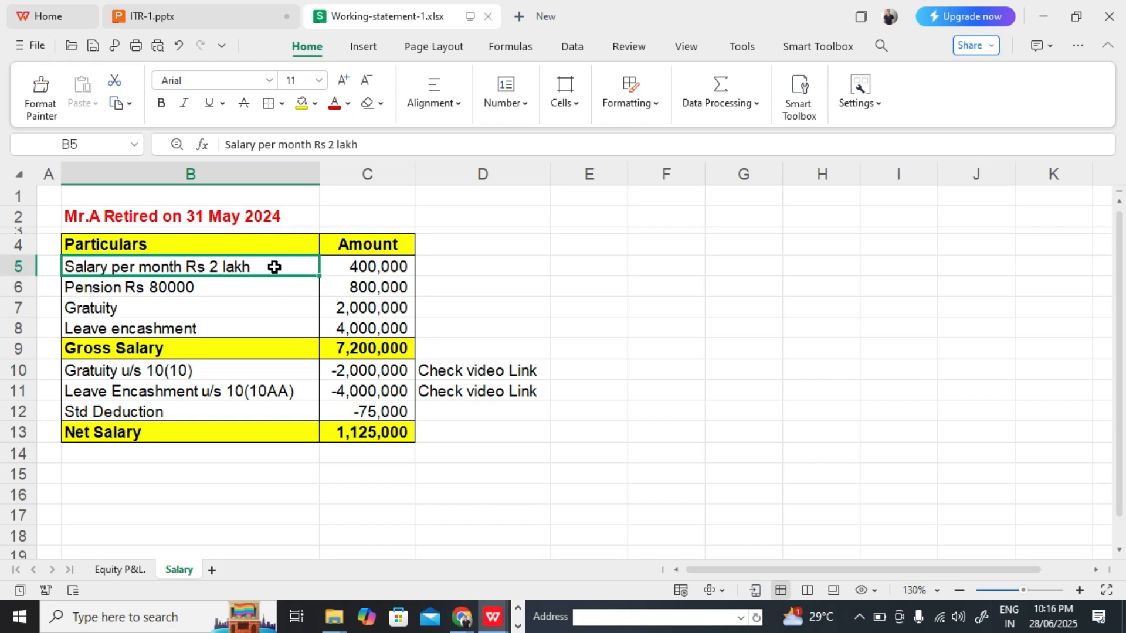
pyautogui.click(366, 261)
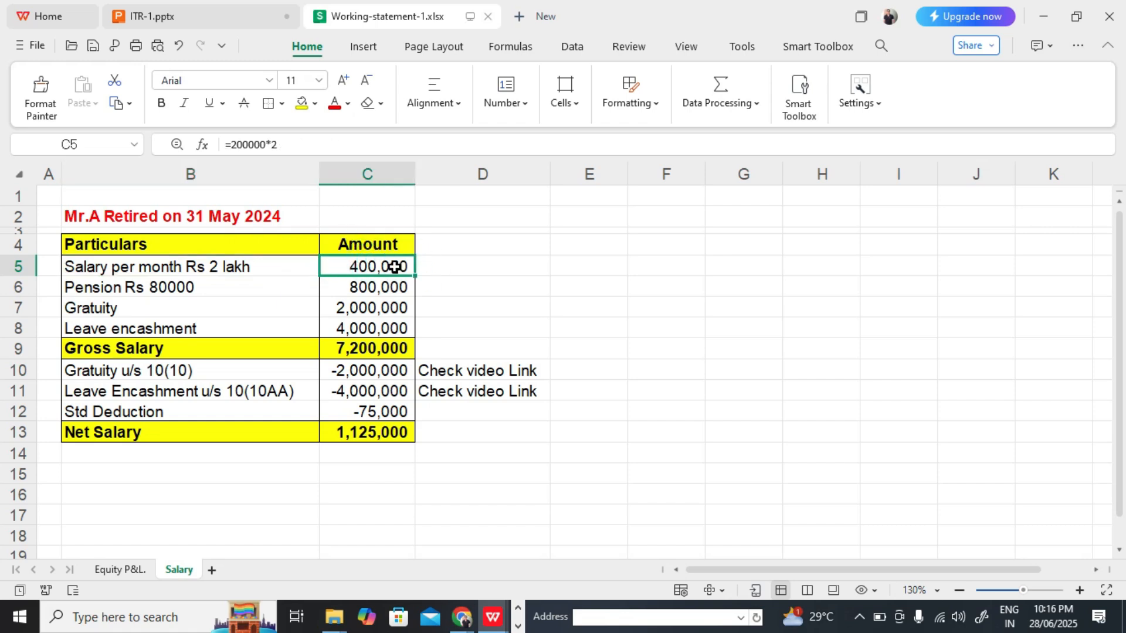
pyautogui.click(278, 292)
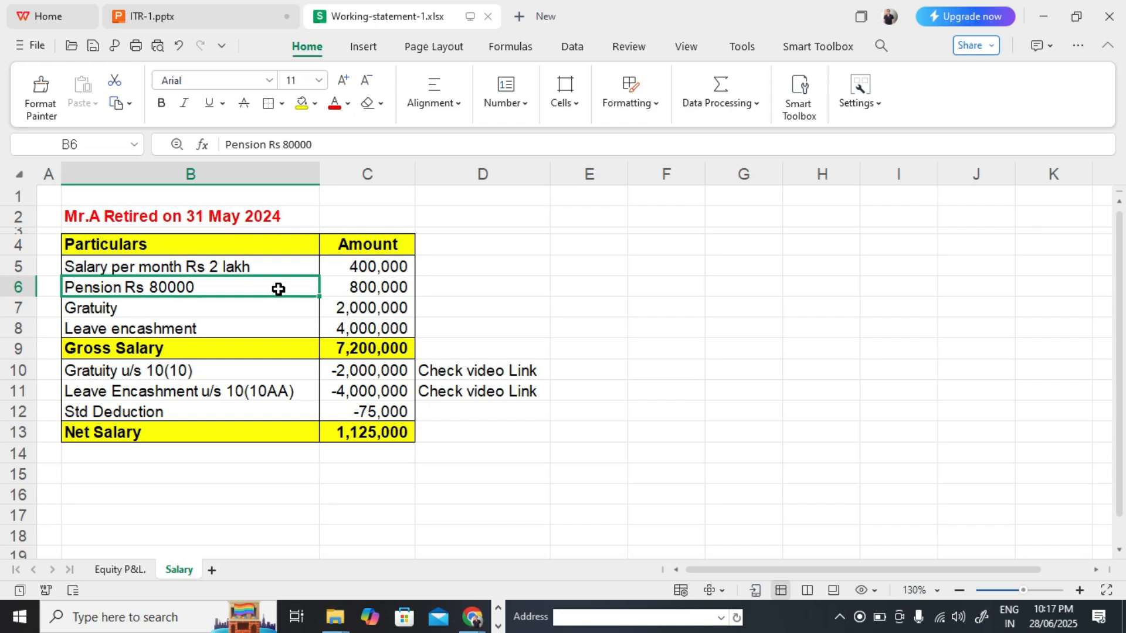
pyautogui.click(364, 283)
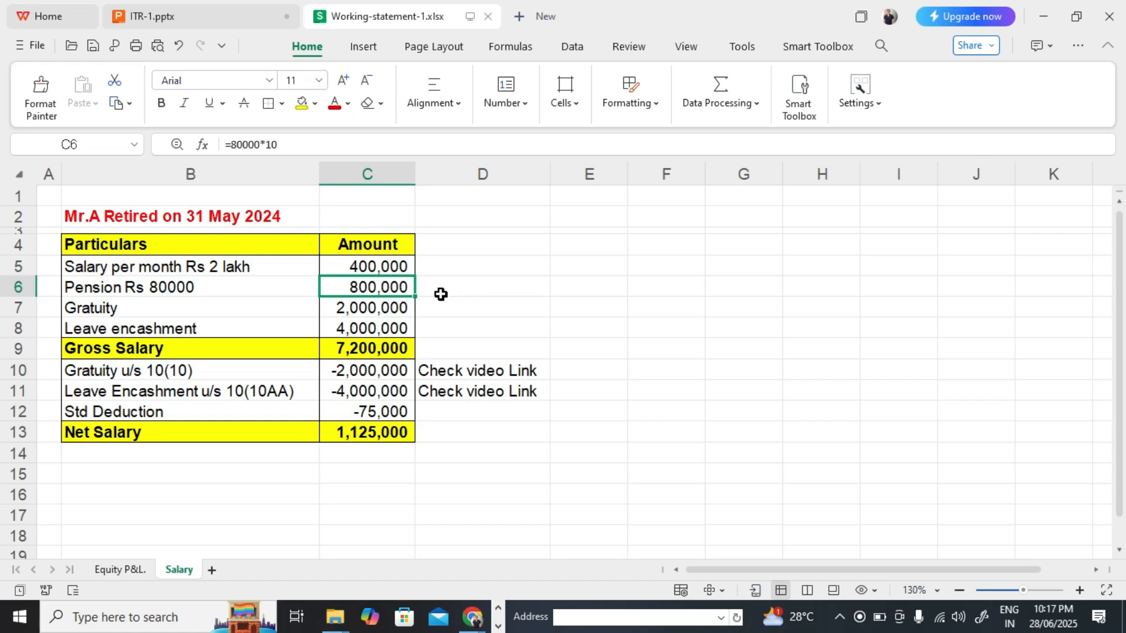
# Step: Examine the gratuity and leave encashment amounts and the Gross Salary sum formula in the Salary sheet
pyautogui.click(408, 307)
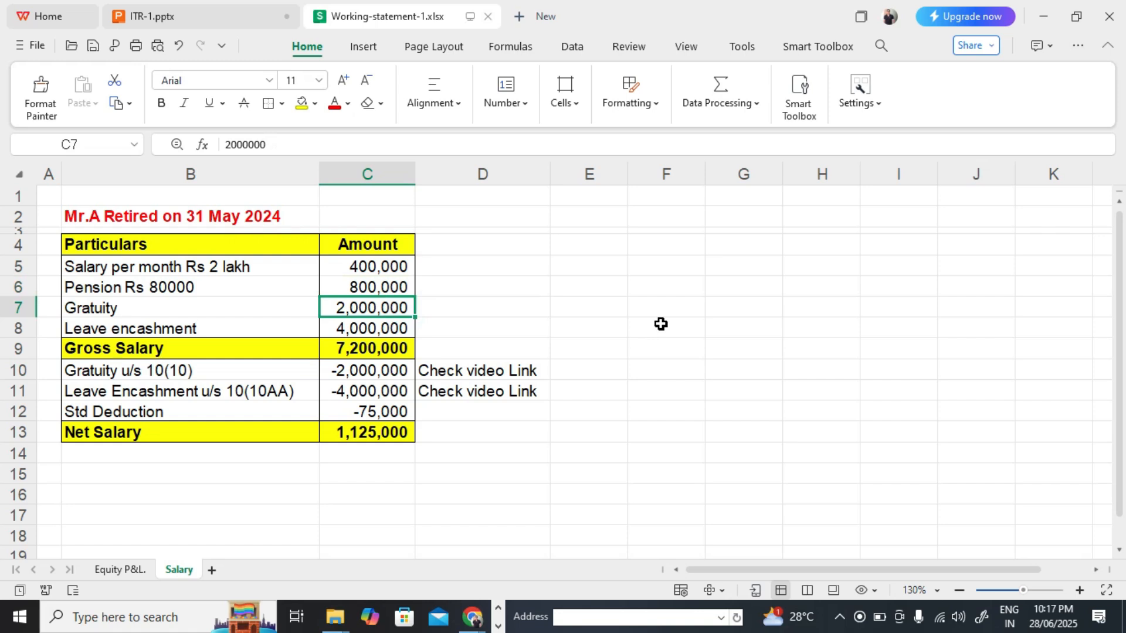
pyautogui.click(408, 331)
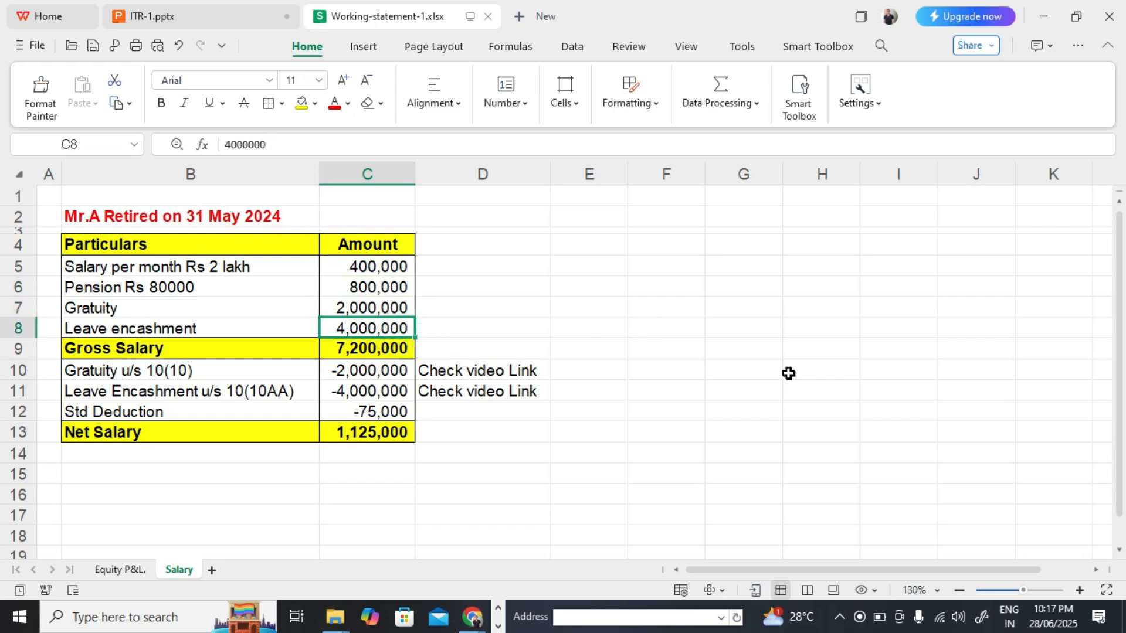
pyautogui.doubleClick(400, 348)
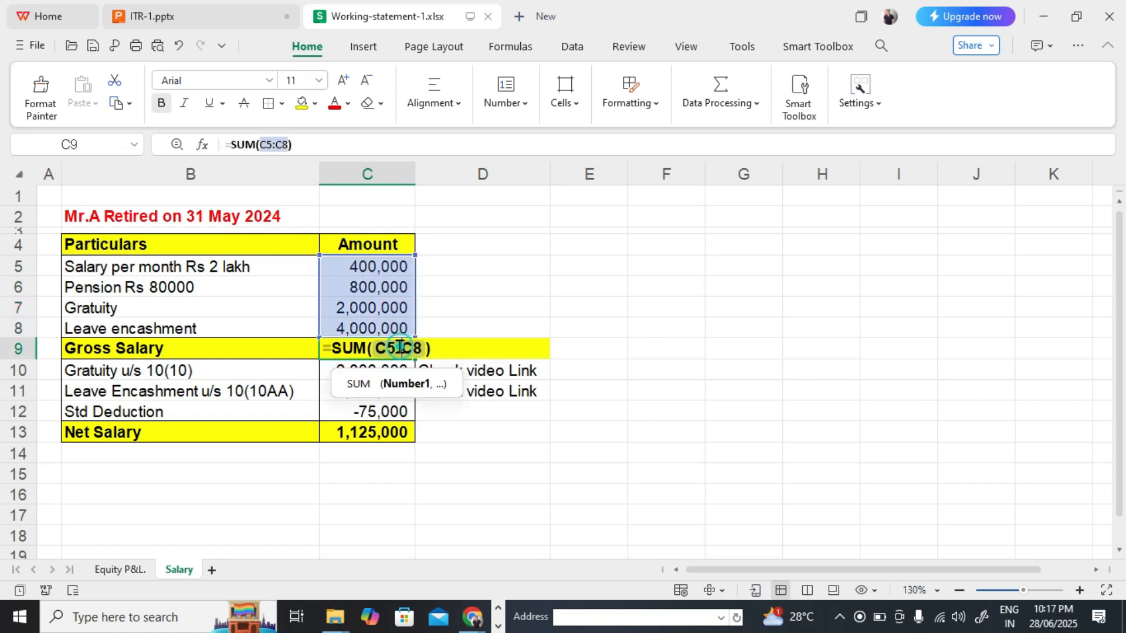
pyautogui.click(601, 308)
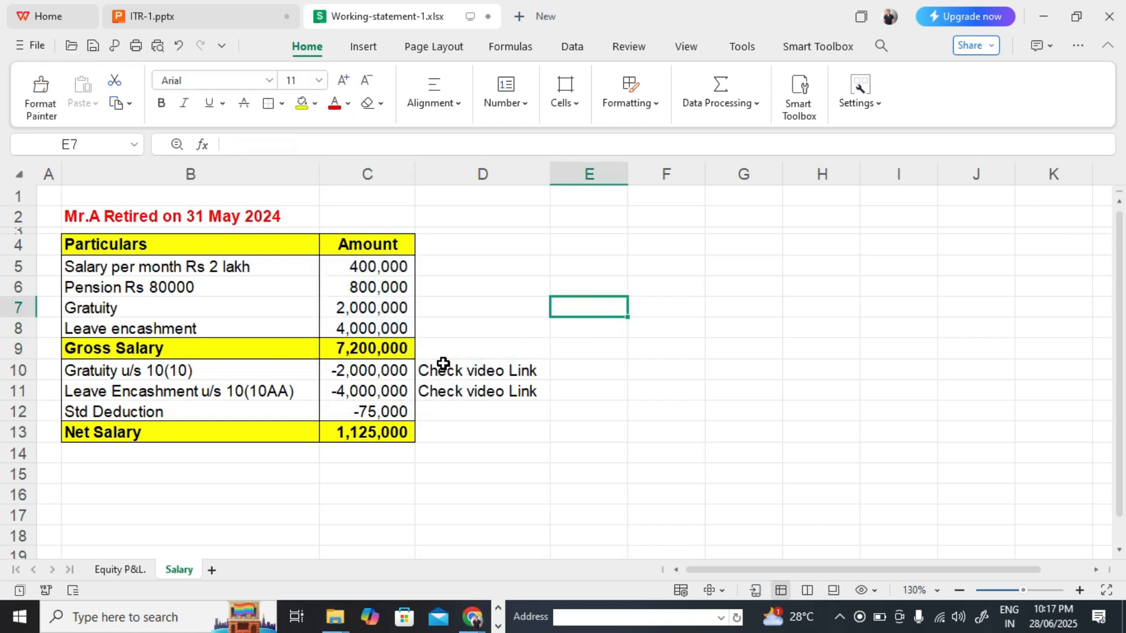
pyautogui.click(400, 349)
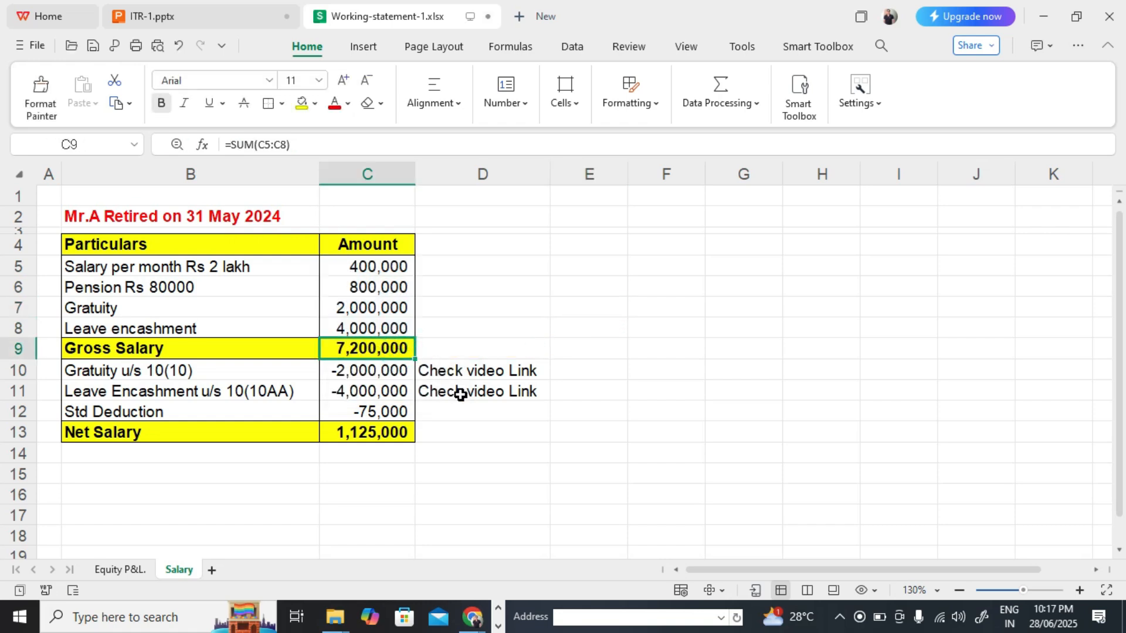
# Step: Switch to the e-Filing portal in Chrome and enter 7200000 as Salary as per section 17(1)
pyautogui.hotkey('alt', 'Tab')
pyautogui.click(941, 292)
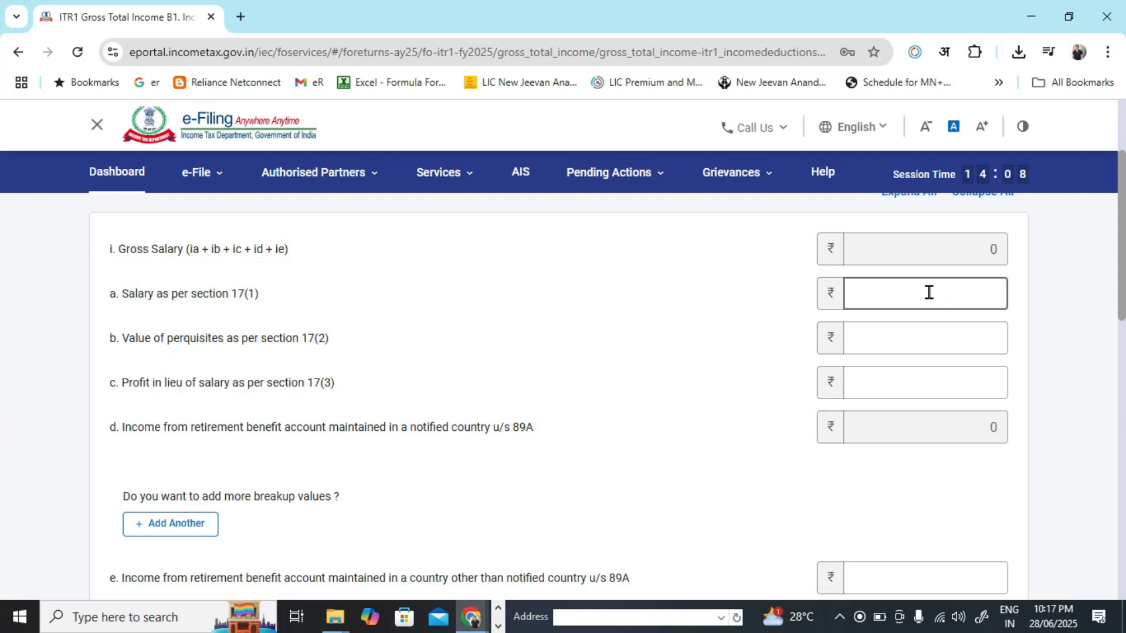
pyautogui.moveTo(176, 294); pyautogui.dragTo(258, 295)
pyautogui.click(970, 286)
pyautogui.hotkey('alt', 'Tab')
pyautogui.hotkey('alt', 'Tab')
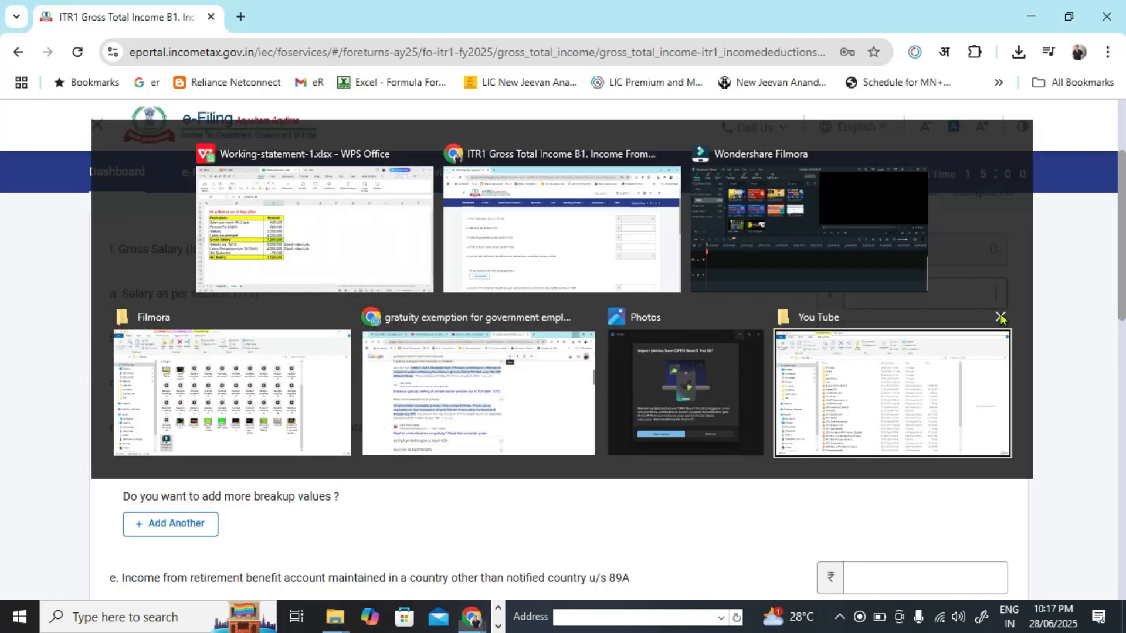
pyautogui.write('7200000')
pyautogui.press('Tab')
pyautogui.press('Tab')
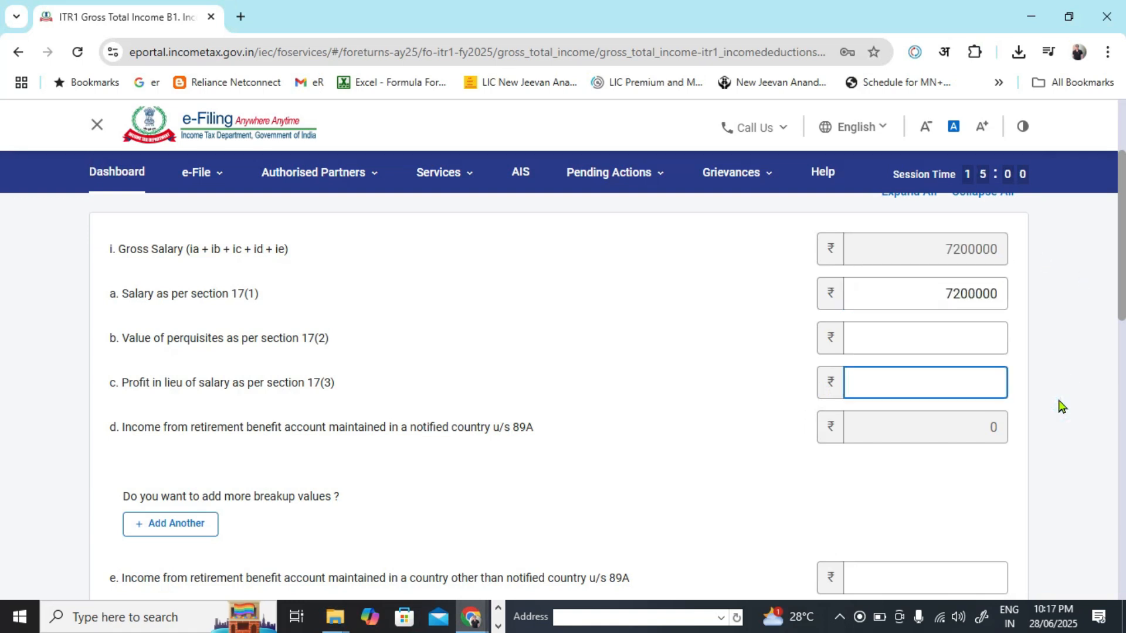
# Step: Add an exempt allowance entry and set its nature to Sec 10(10)-Death-cum-retirement gratuity received
pyautogui.moveTo(1123, 294); pyautogui.dragTo(1123, 378)
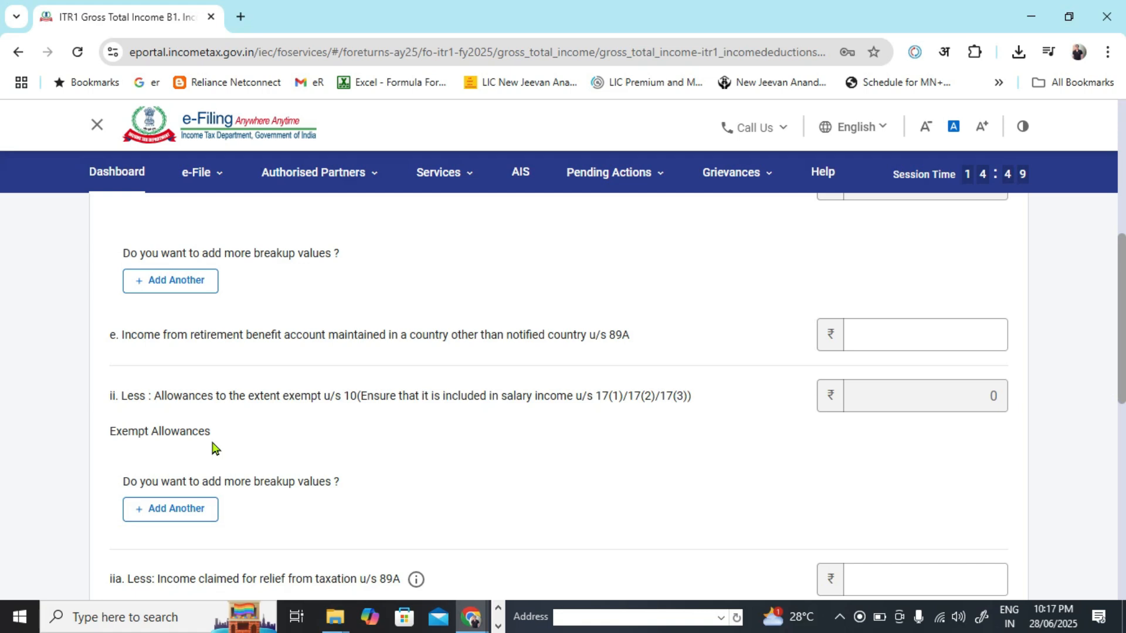
pyautogui.click(195, 517)
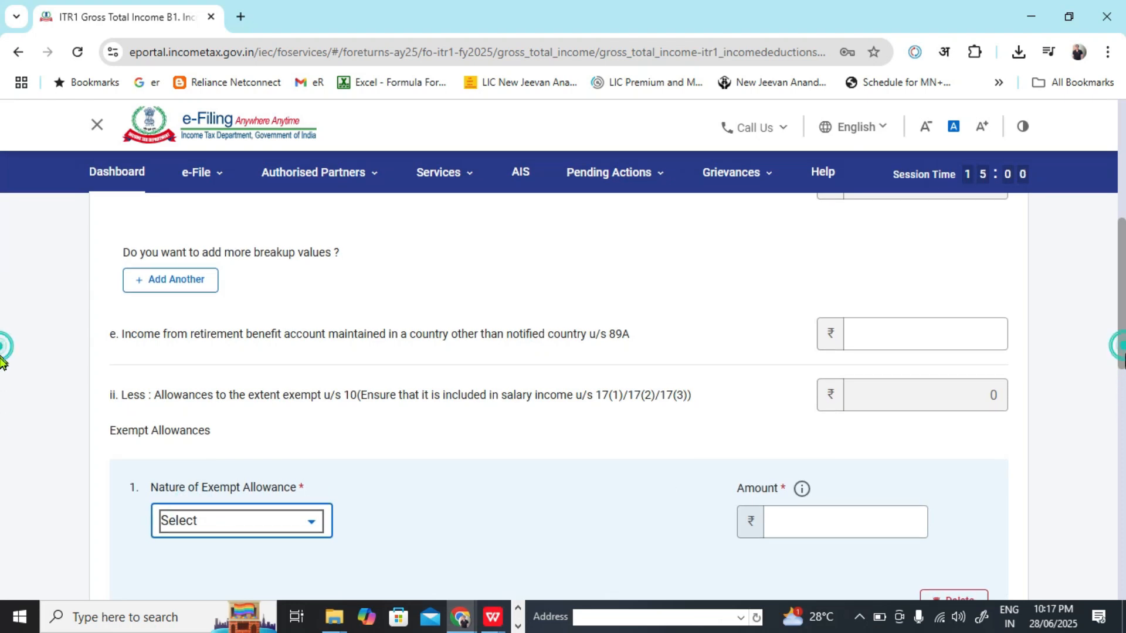
pyautogui.scroll(-3, 2, 394)
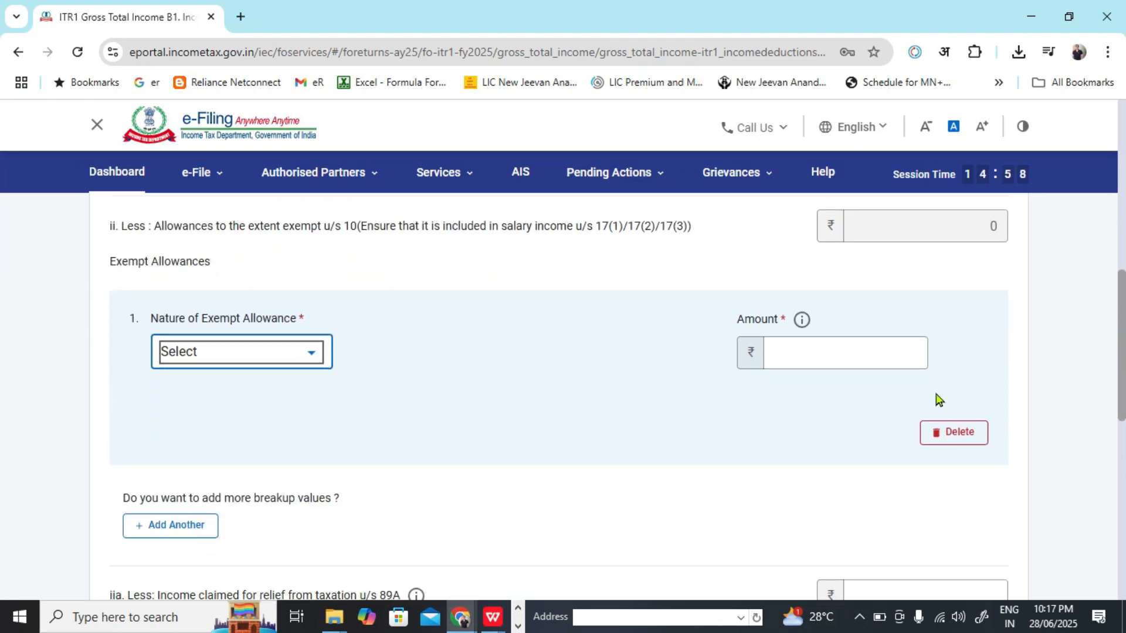
pyautogui.click(315, 353)
pyautogui.moveTo(332, 426); pyautogui.dragTo(337, 488)
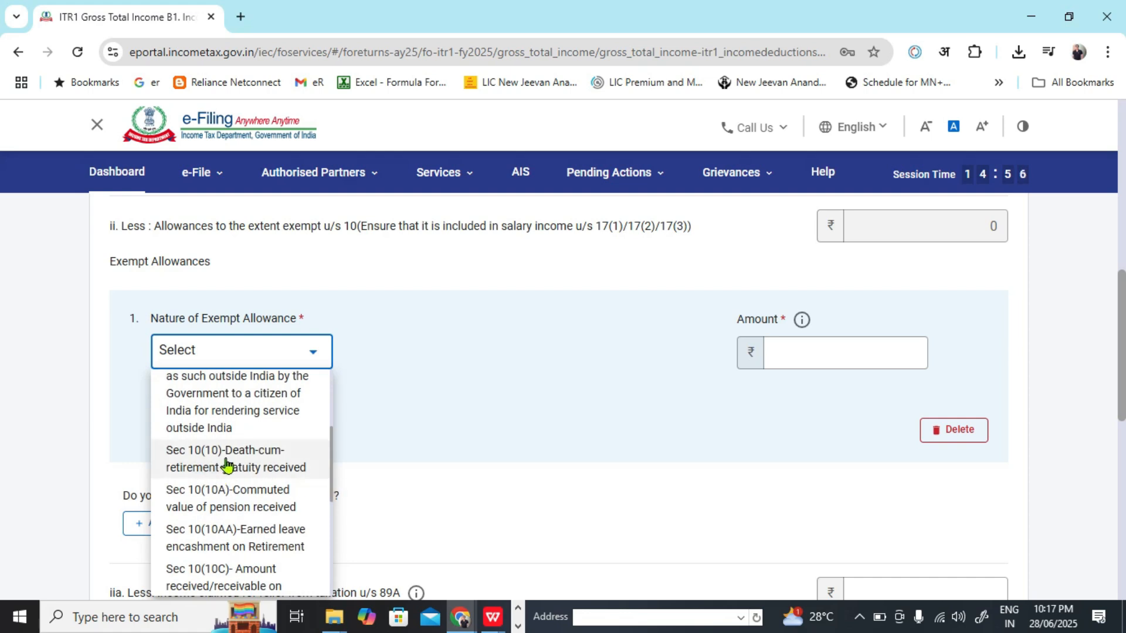
pyautogui.click(273, 469)
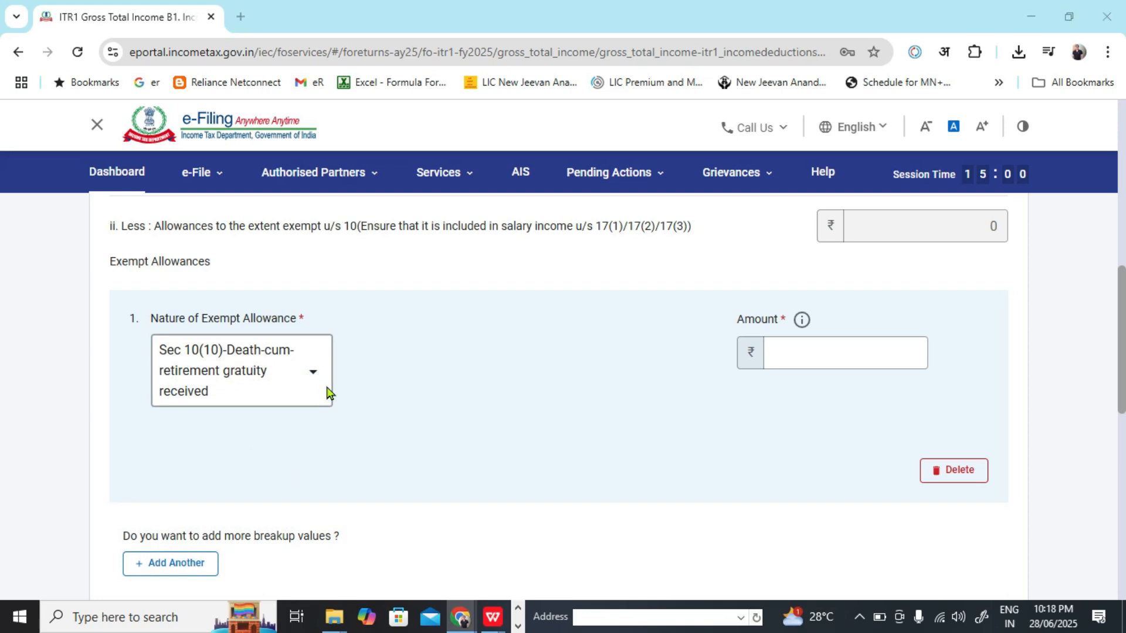
# Step: Switch to the Salary sheet in WPS Office and examine the gratuity and leave encashment exemption rows with their video link notes
pyautogui.hotkey('alt', 'Tab')
pyautogui.click(187, 372)
pyautogui.moveTo(365, 371); pyautogui.dragTo(374, 371)
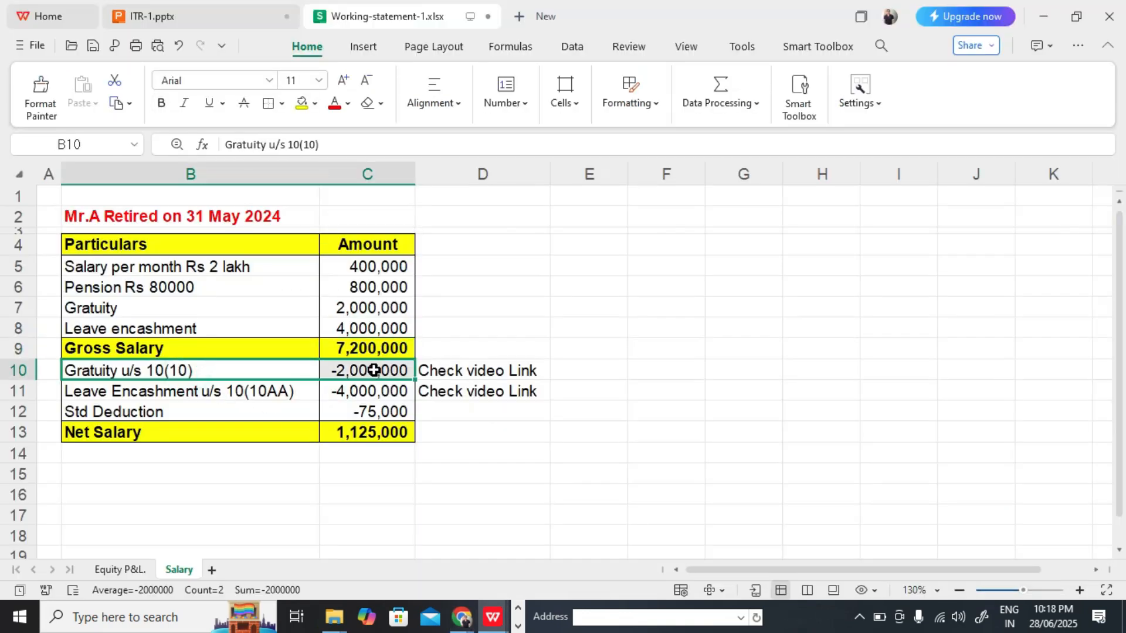
pyautogui.moveTo(285, 301); pyautogui.dragTo(358, 306)
pyautogui.moveTo(231, 372); pyautogui.dragTo(382, 361)
pyautogui.click(384, 365)
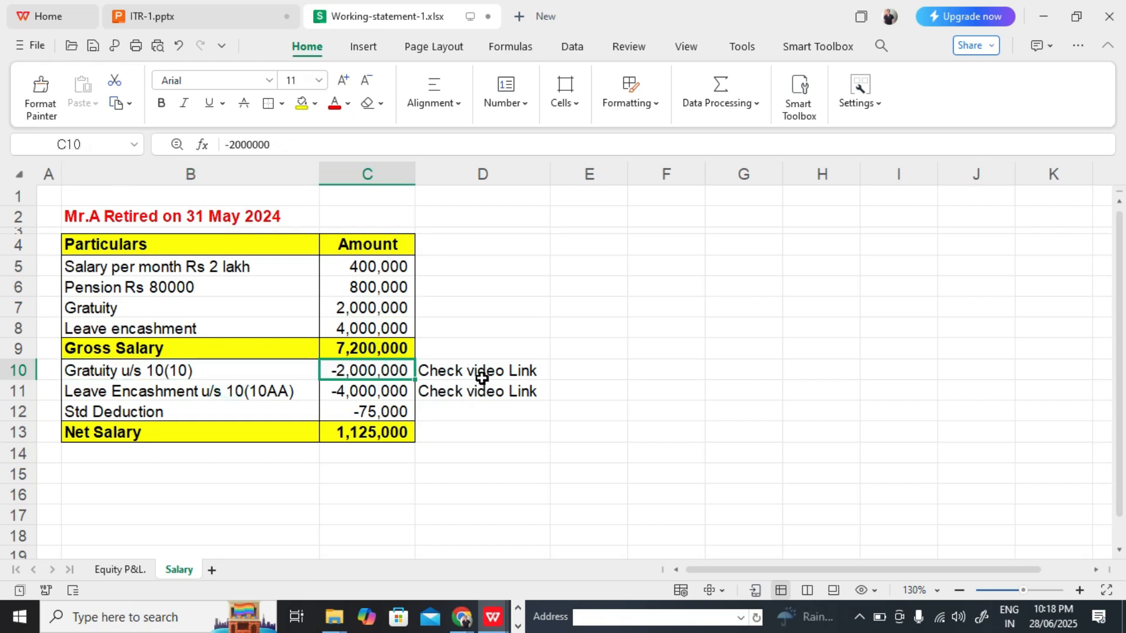
pyautogui.moveTo(482, 375); pyautogui.dragTo(482, 389)
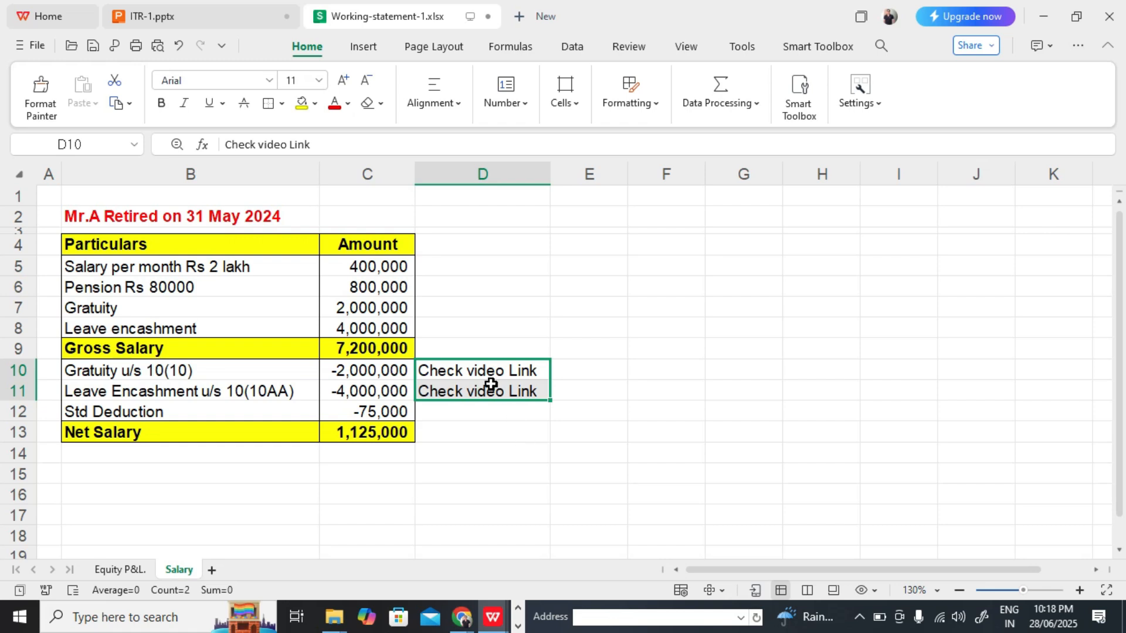
pyautogui.click(372, 364)
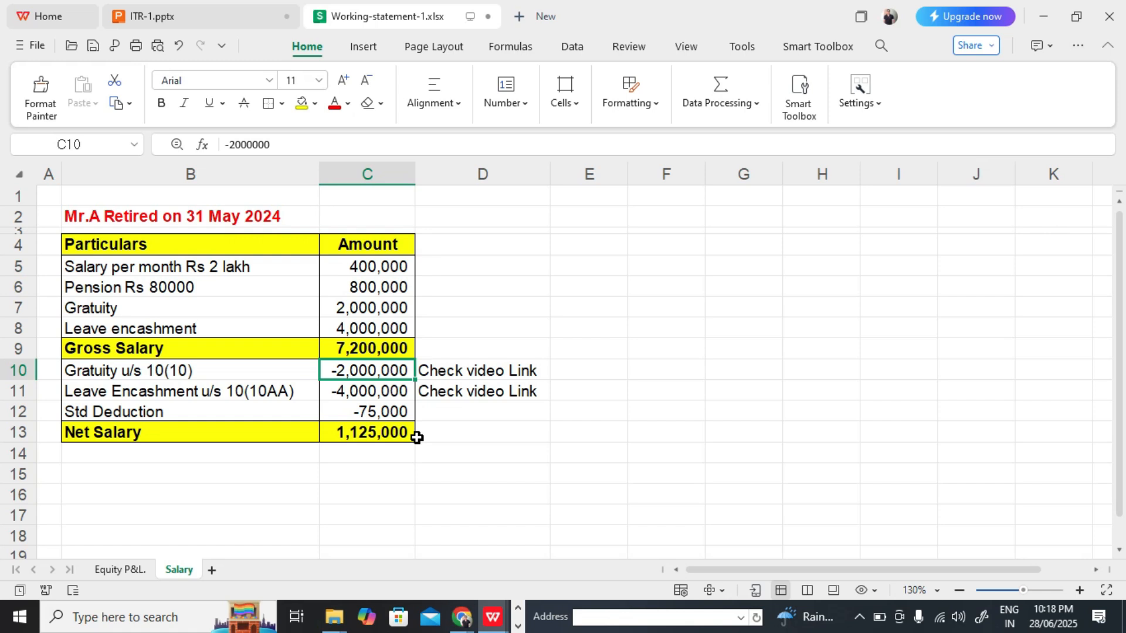
pyautogui.moveTo(407, 367); pyautogui.dragTo(404, 388)
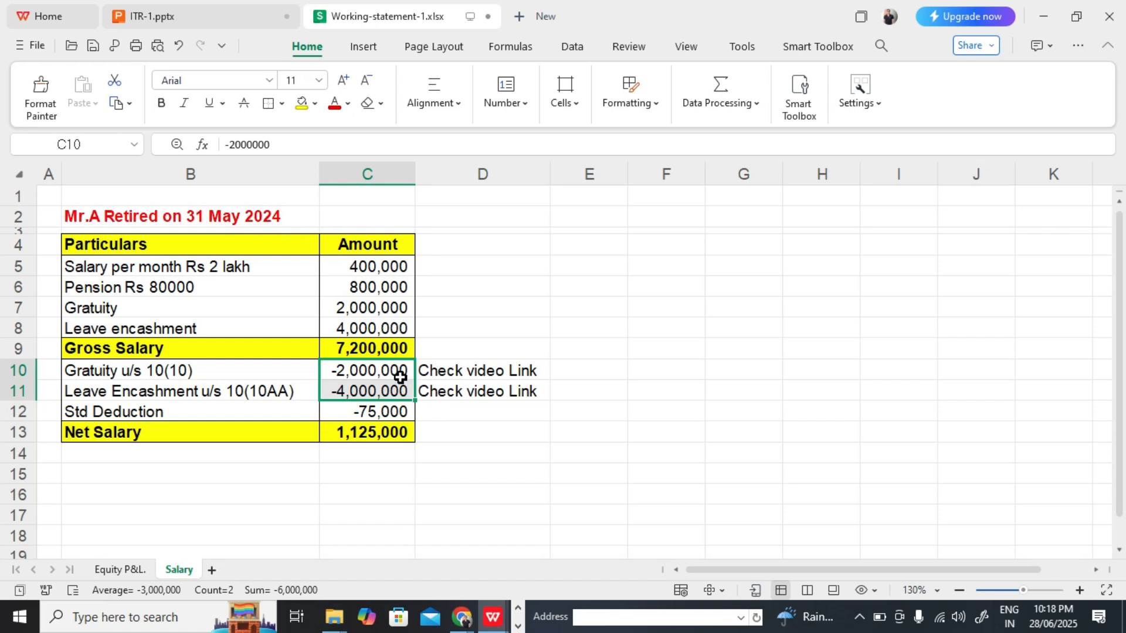
# Step: Change the font colour of the two "Check video Link" notes in D10:D11 to red
pyautogui.moveTo(495, 371); pyautogui.dragTo(495, 389)
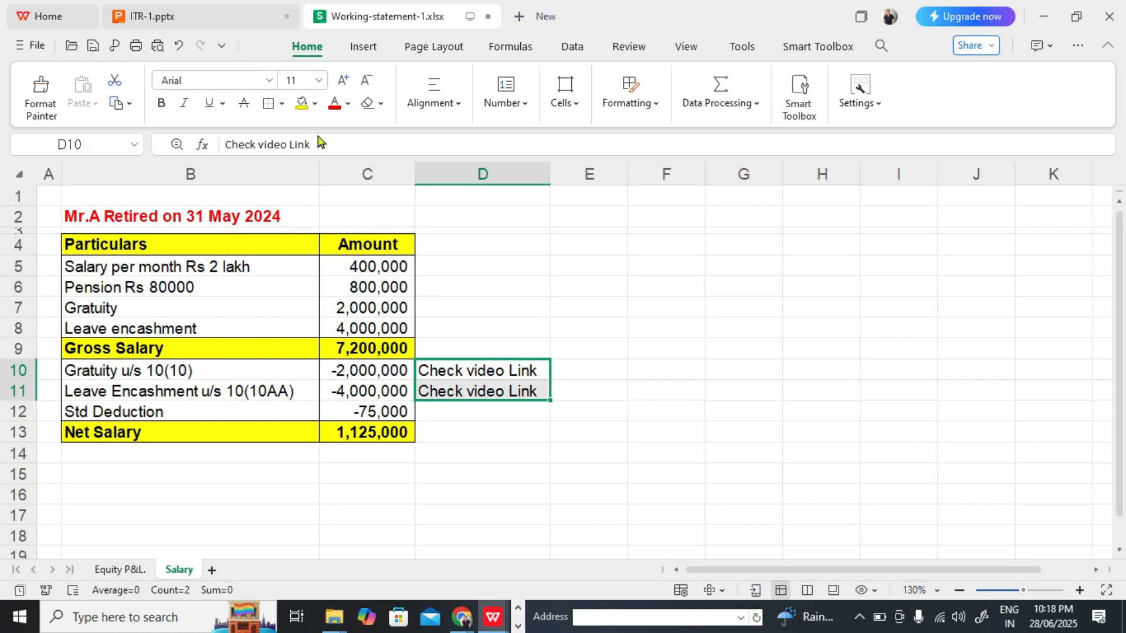
pyautogui.click(334, 103)
pyautogui.click(381, 370)
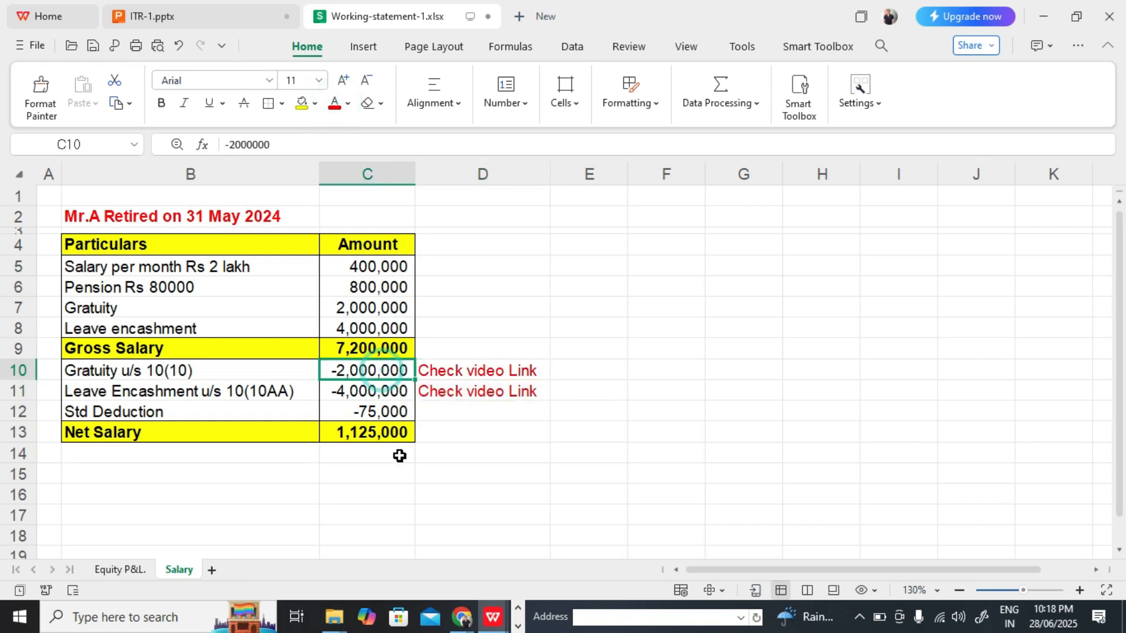
# Step: Switch to the e-Filing portal in Chrome and enter 2000000 as the exempt gratuity amount
pyautogui.hotkey('alt', 'Tab')
pyautogui.click(847, 348)
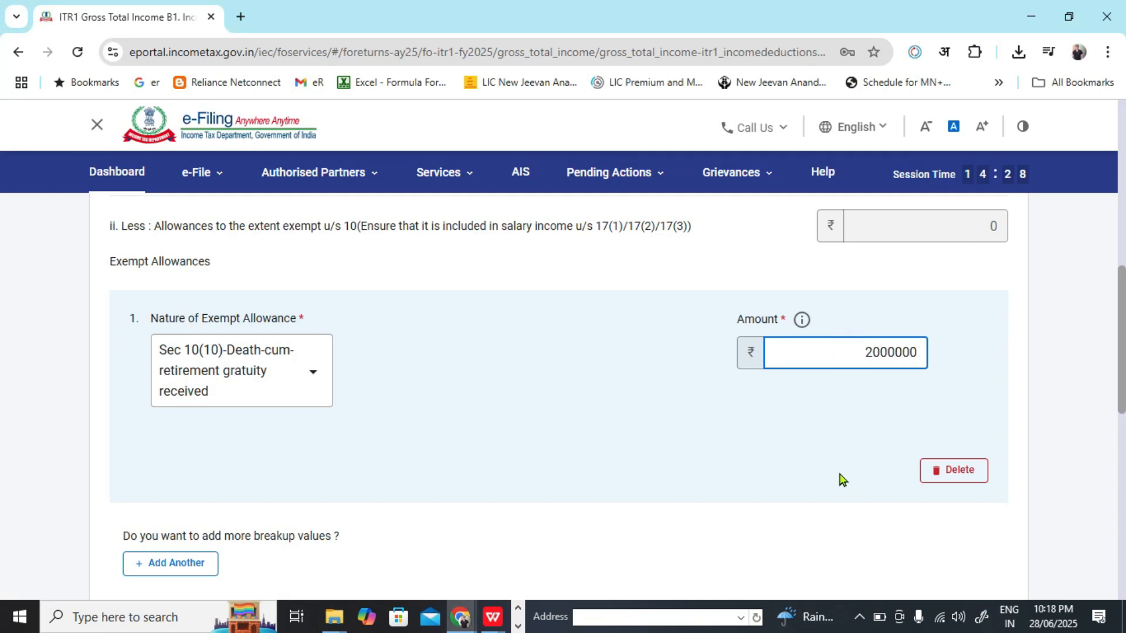
pyautogui.click(406, 500)
# Step: Check the leave encashment row in the WPS Office sheet and add a second exempt allowance in Chrome as Sec 10(10AA)-Earned leave encashment on Retirement
pyautogui.hotkey('alt', 'Tab')
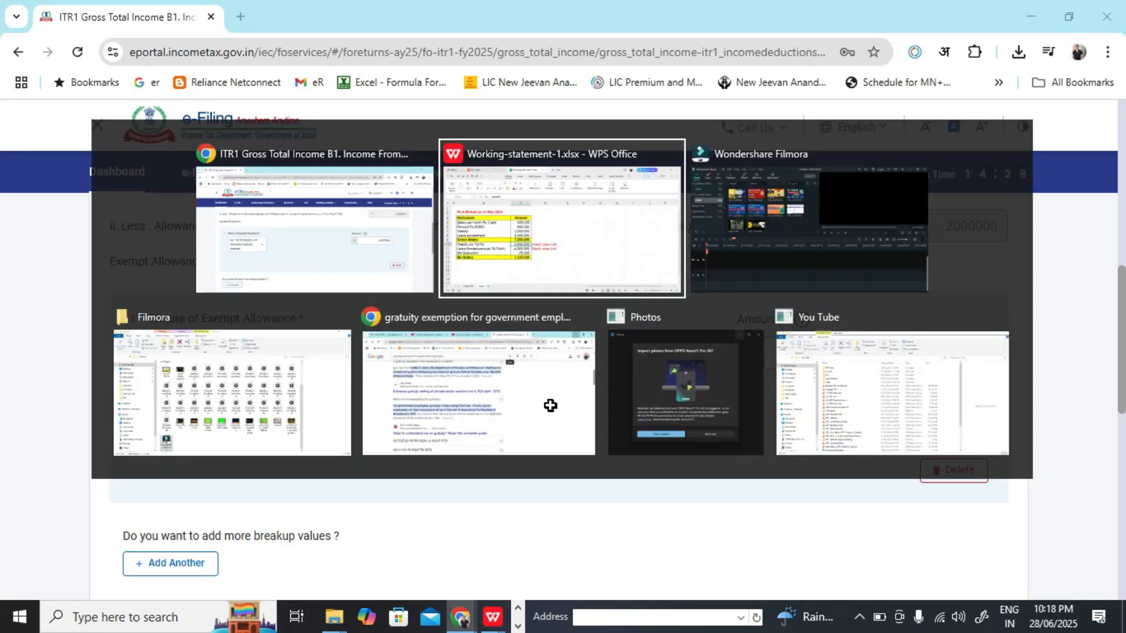
pyautogui.click(293, 393)
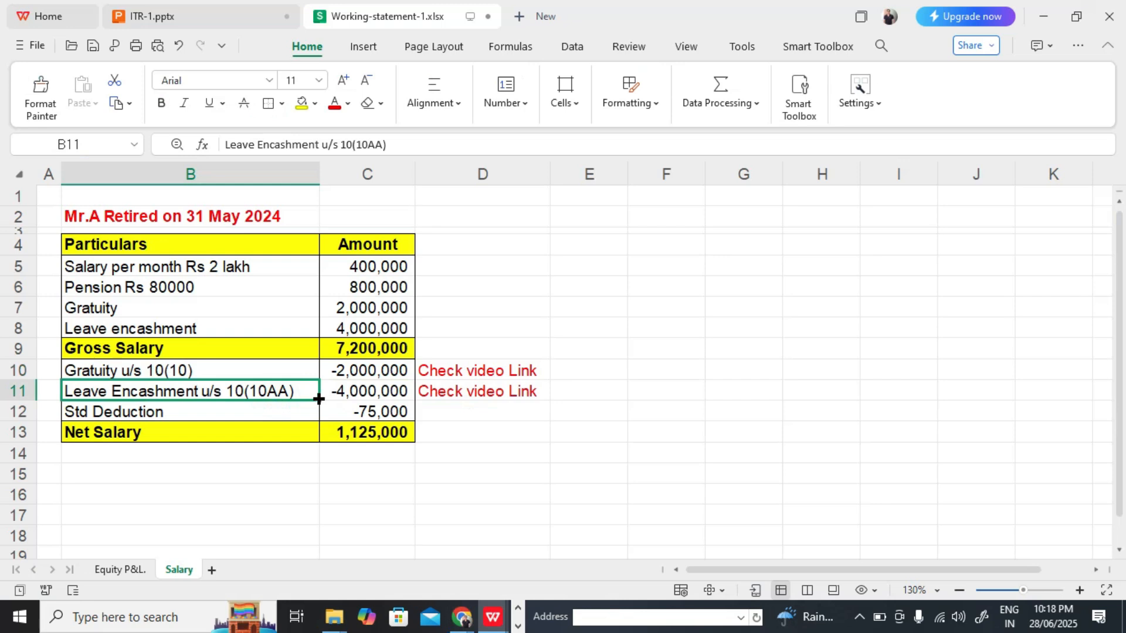
pyautogui.hotkey('alt', 'Tab')
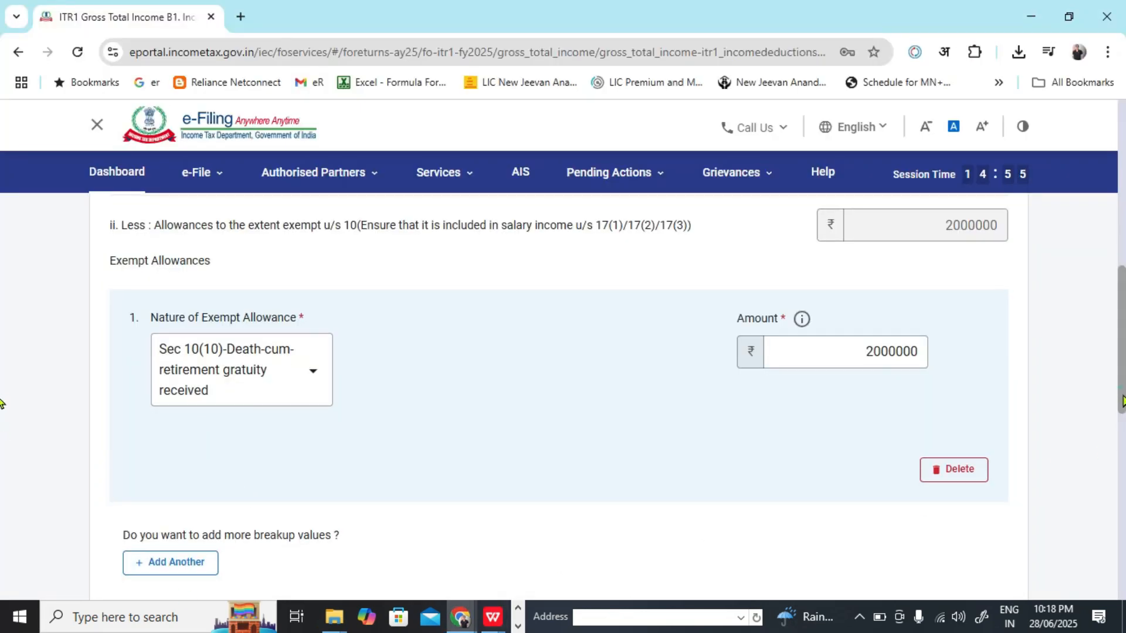
pyautogui.scroll(-1, 985, 445)
pyautogui.click(181, 505)
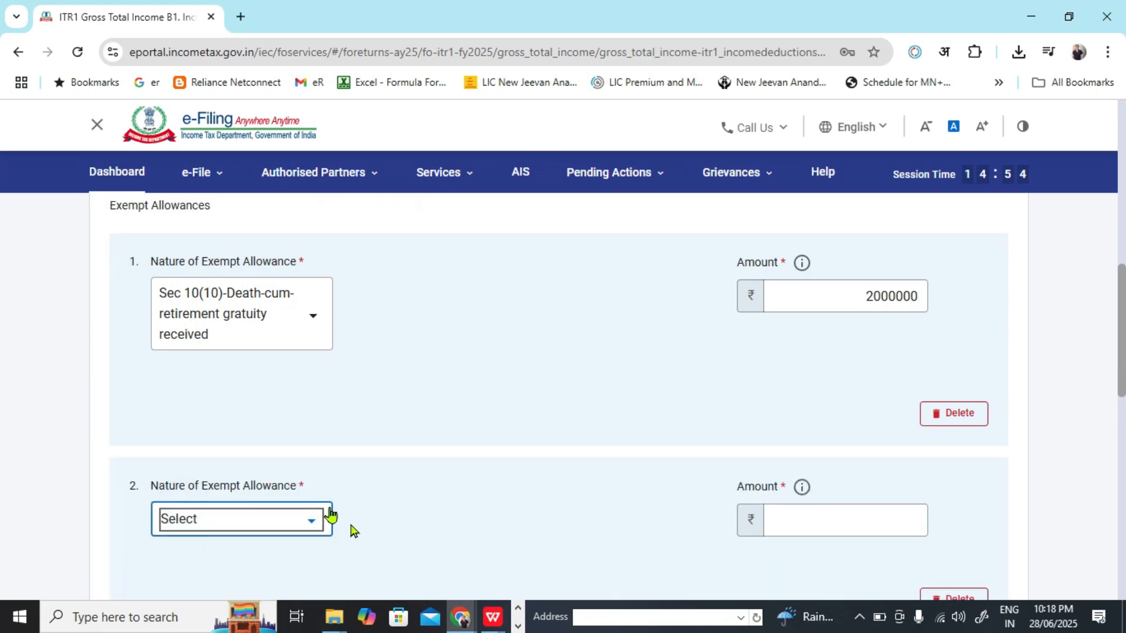
pyautogui.scroll(-2, 2, 410)
pyautogui.click(317, 413)
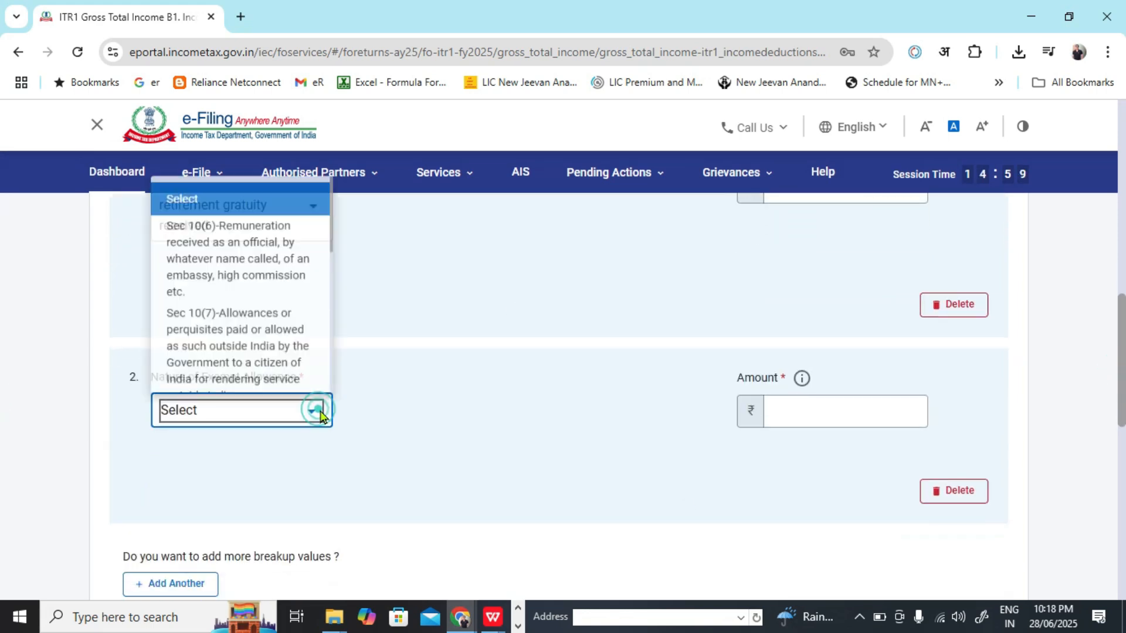
pyautogui.moveTo(332, 224); pyautogui.dragTo(337, 280)
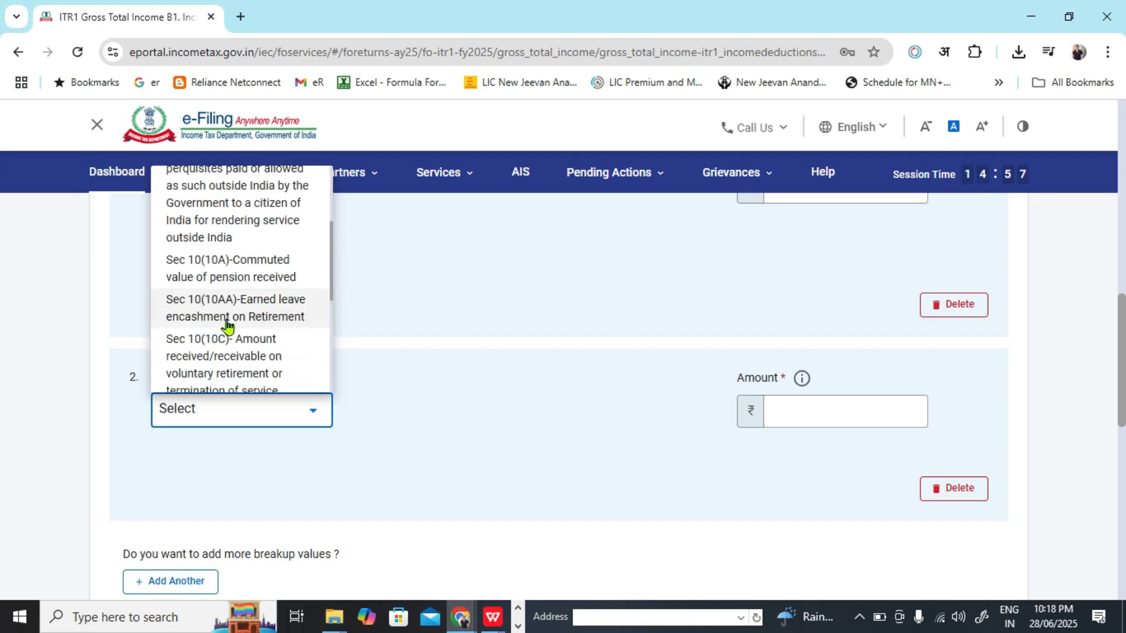
pyautogui.click(283, 308)
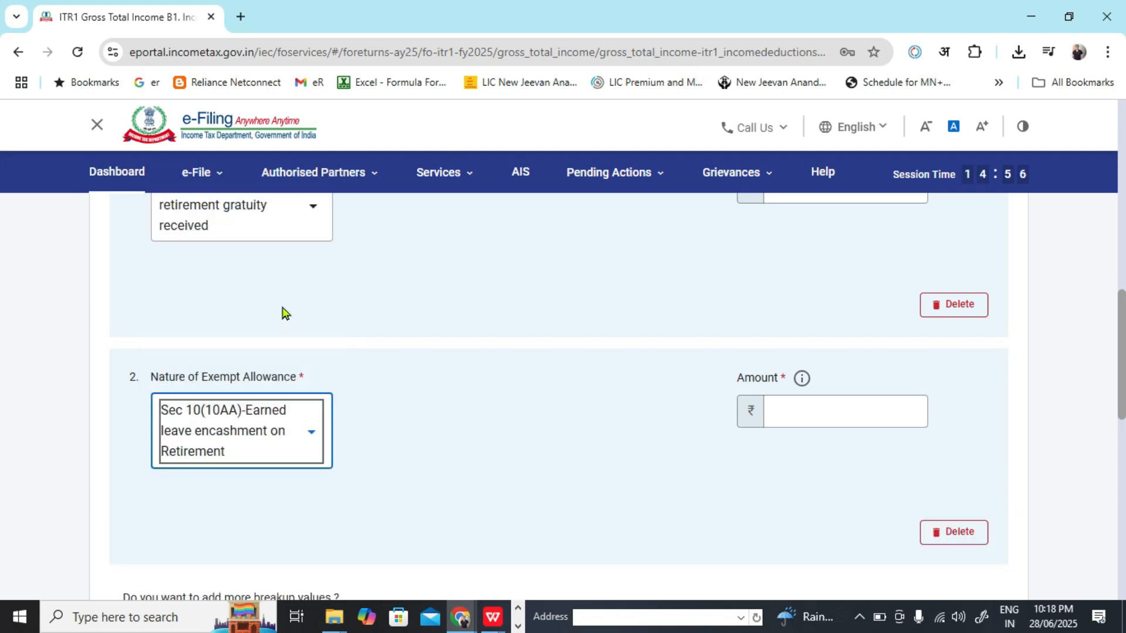
# Step: Check the leave encashment exemption in the WPS Office sheet and enter 4000000 as the second exempt allowance's amount in Chrome
pyautogui.hotkey('alt', 'Tab')
pyautogui.click(384, 386)
pyautogui.moveTo(201, 391); pyautogui.dragTo(352, 387)
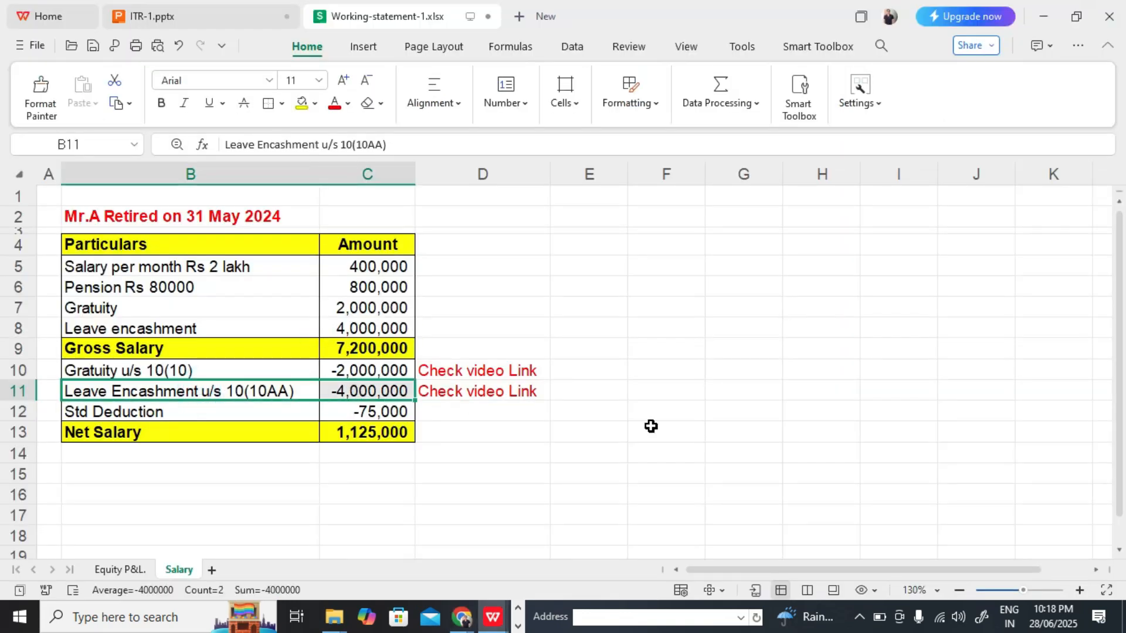
pyautogui.hotkey('alt', 'Tab')
pyautogui.click(864, 417)
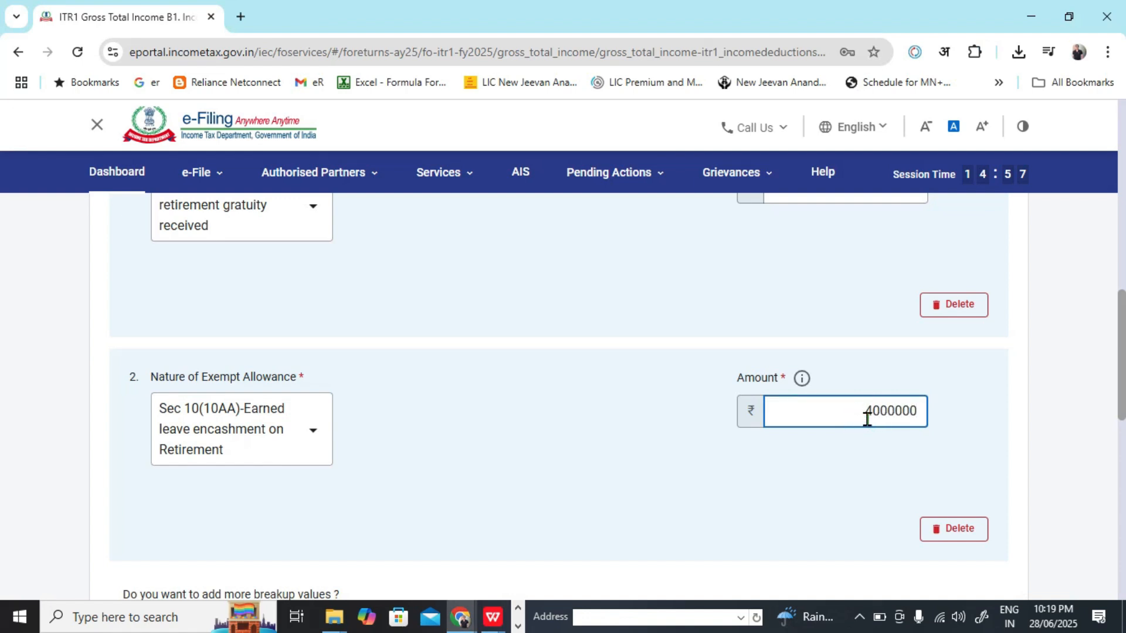
pyautogui.write('4000000')
pyautogui.click(717, 520)
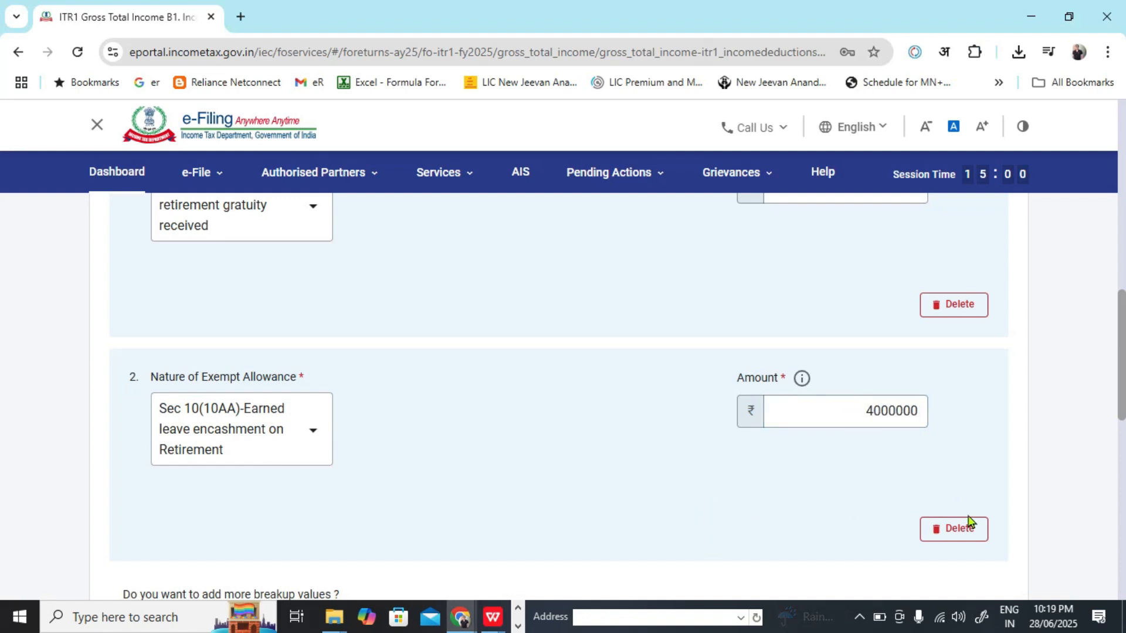
# Step: Review the computed Net Salary, the total exempt allowances and the Salary as per section 17(1) entry
pyautogui.scroll(-4, 1076, 334)
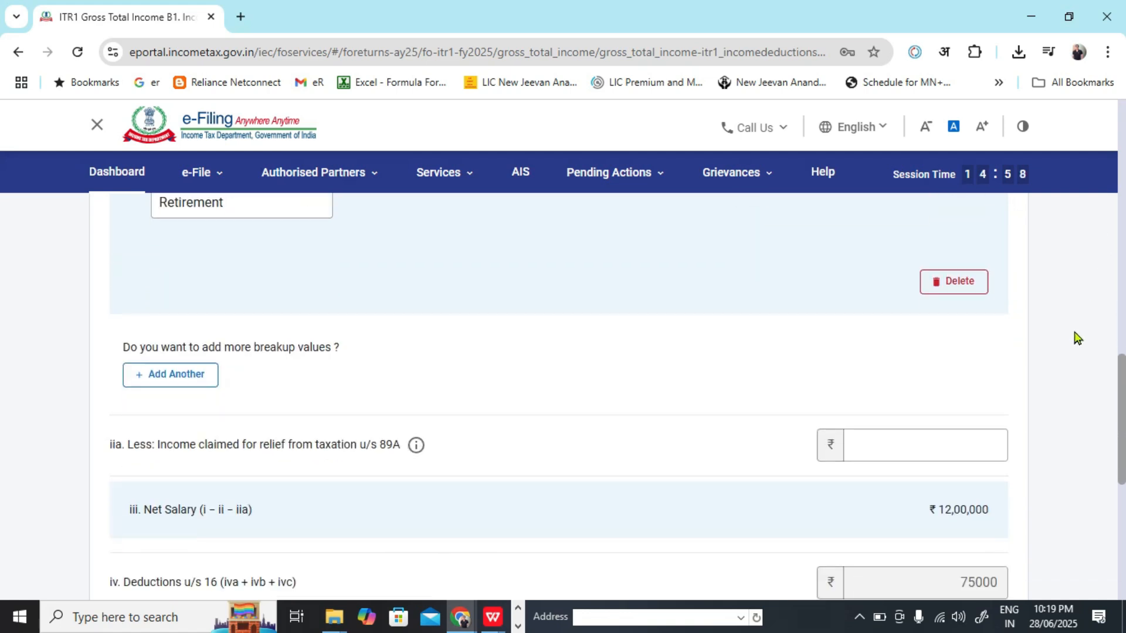
pyautogui.doubleClick(940, 507)
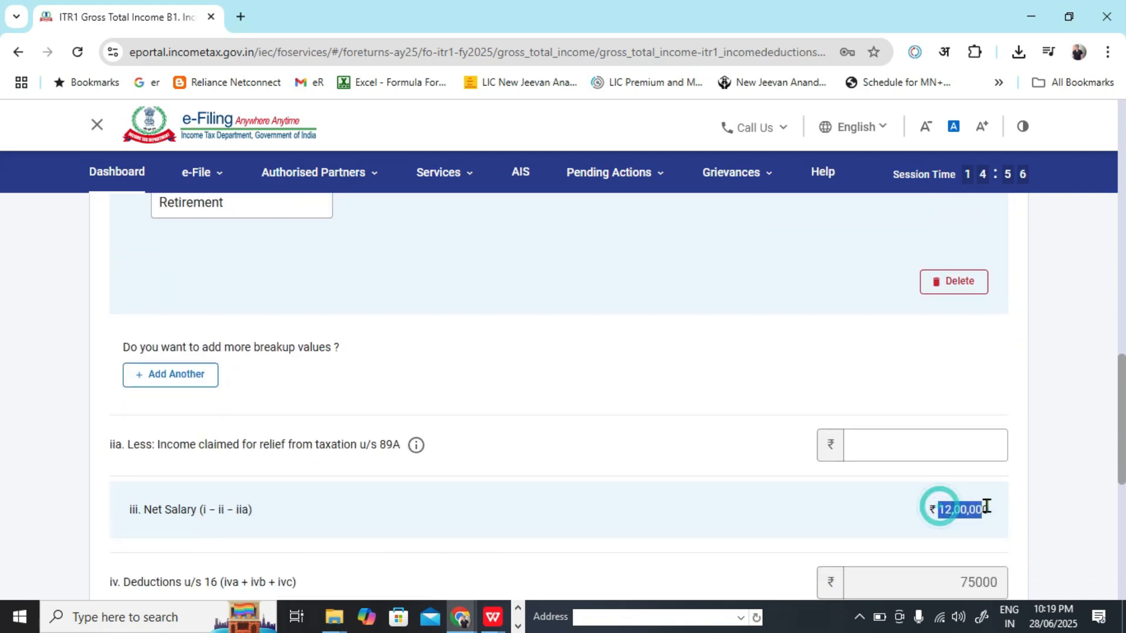
pyautogui.moveTo(1120, 448); pyautogui.dragTo(1122, 296)
pyautogui.scroll(5, 2, 296)
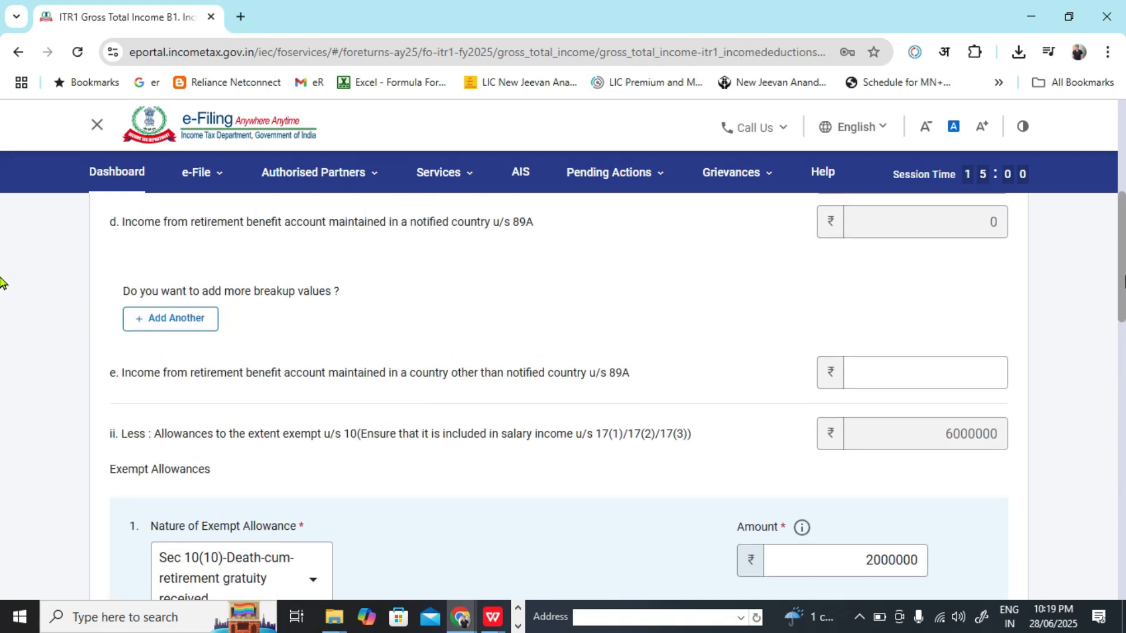
pyautogui.click(941, 269)
pyautogui.doubleClick(940, 269)
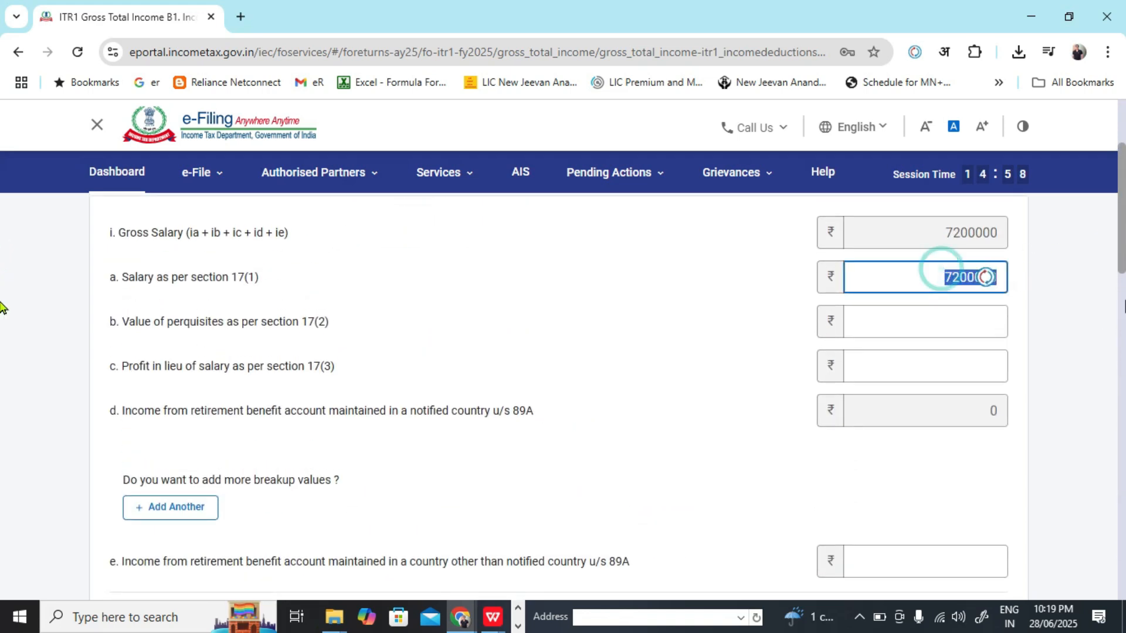
# Step: Review the two exempt allowance amounts, the Net Salary, the deductions u/s 16 and the income chargeable under the head Salaries
pyautogui.scroll(-6, 3, 246)
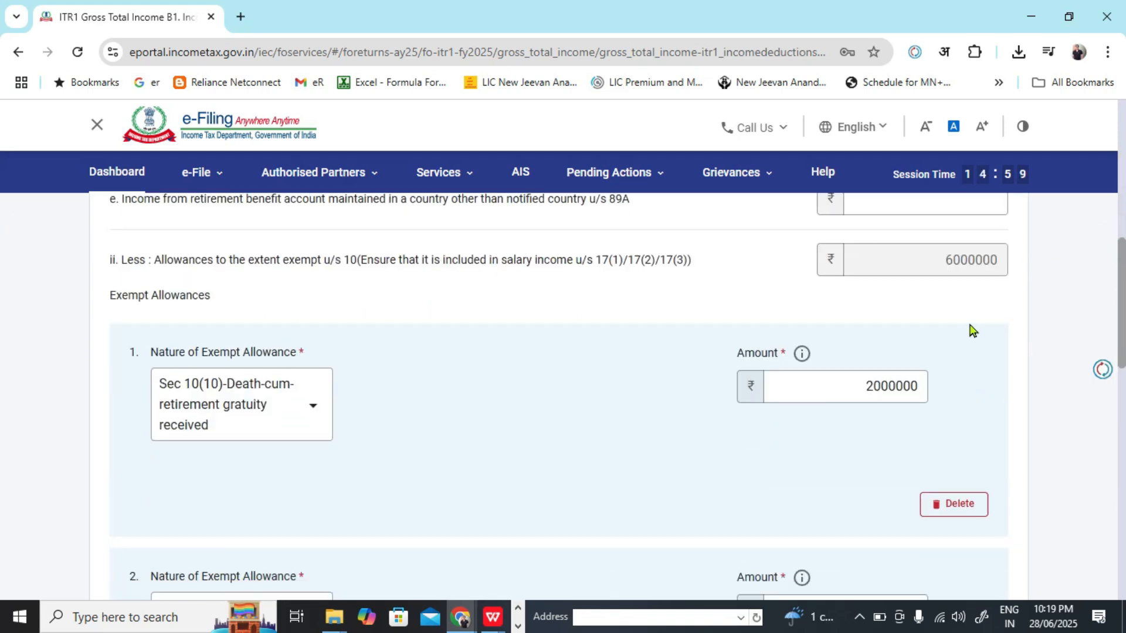
pyautogui.doubleClick(849, 383)
pyautogui.scroll(-3, 1121, 352)
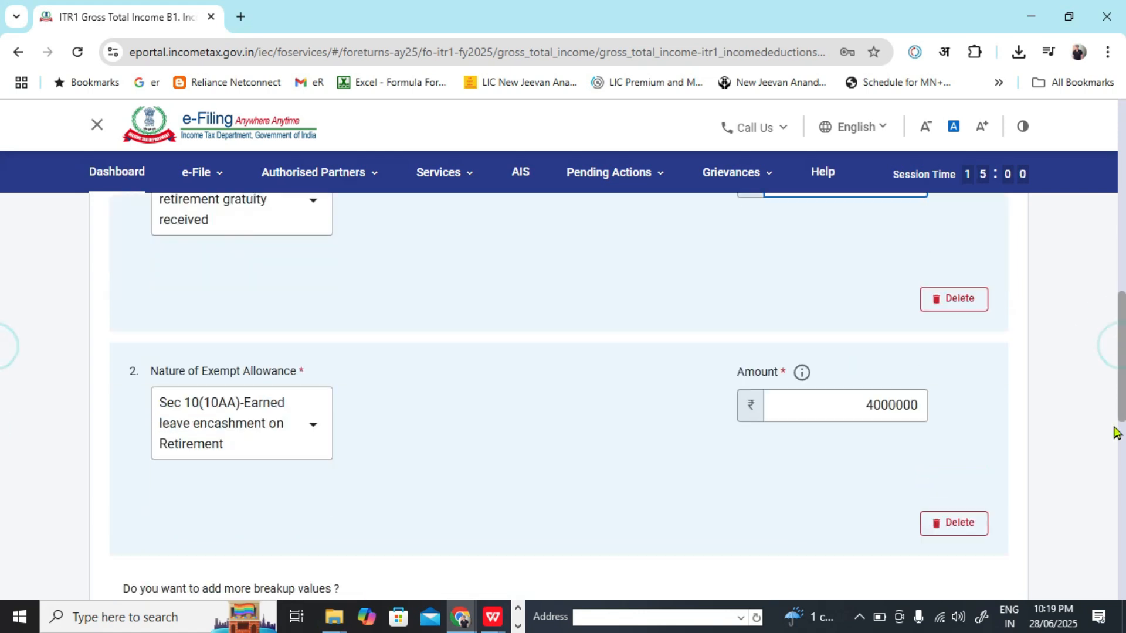
pyautogui.doubleClick(867, 408)
pyautogui.scroll(-5, 5, 410)
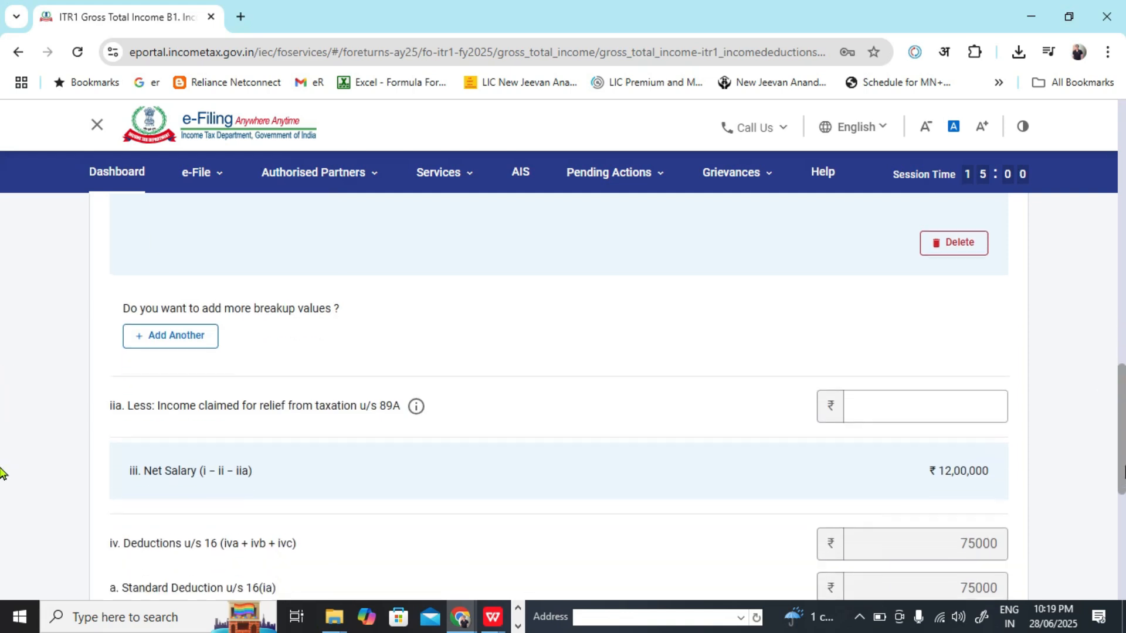
pyautogui.doubleClick(930, 467)
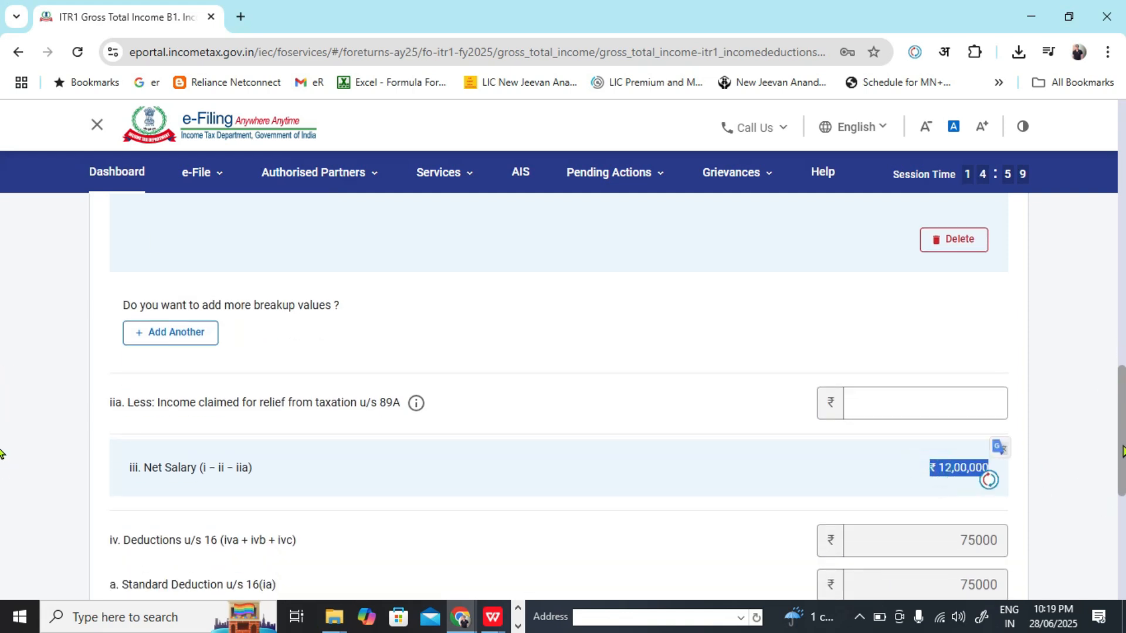
pyautogui.scroll(-3, 3, 457)
pyautogui.doubleClick(993, 330)
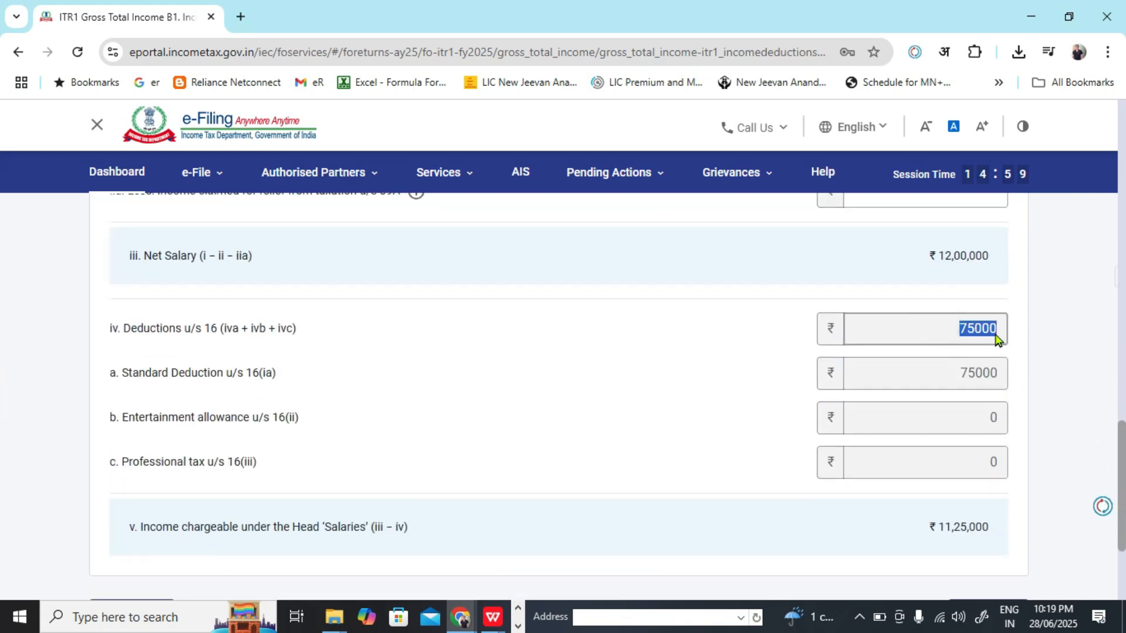
pyautogui.scroll(-1, 2, 513)
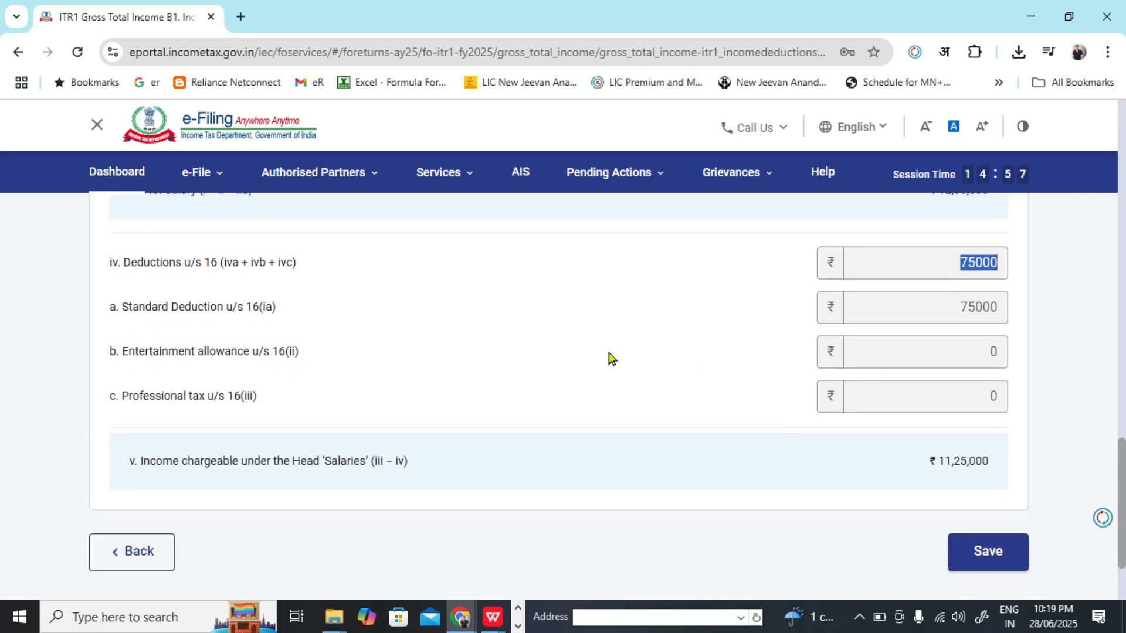
pyautogui.click(541, 359)
pyautogui.doubleClick(921, 462)
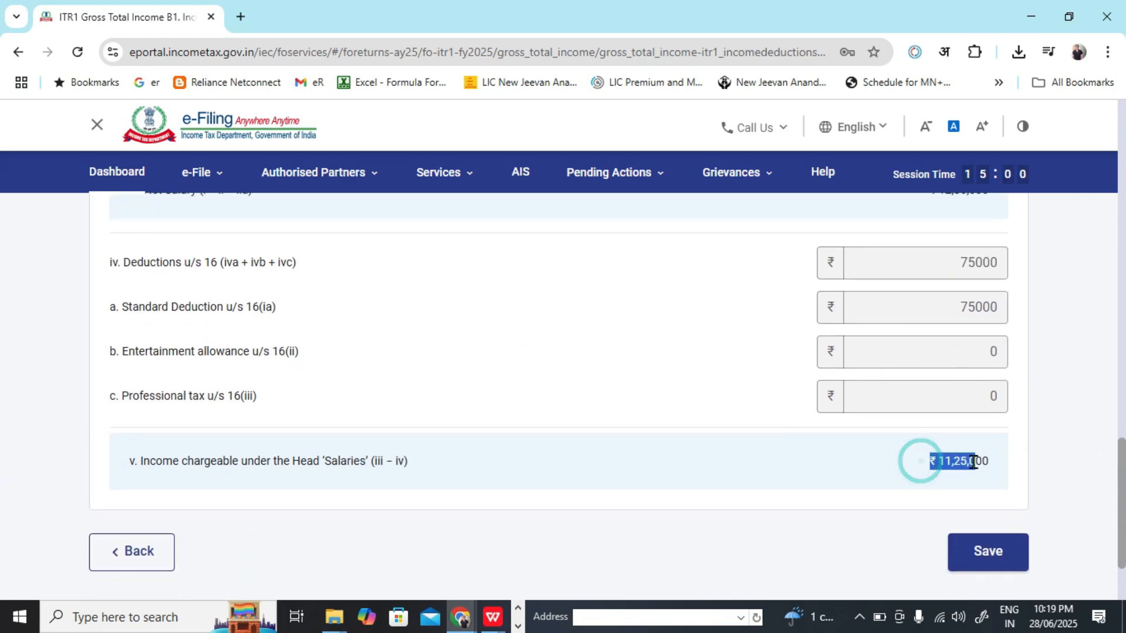
pyautogui.moveTo(223, 461); pyautogui.dragTo(411, 463)
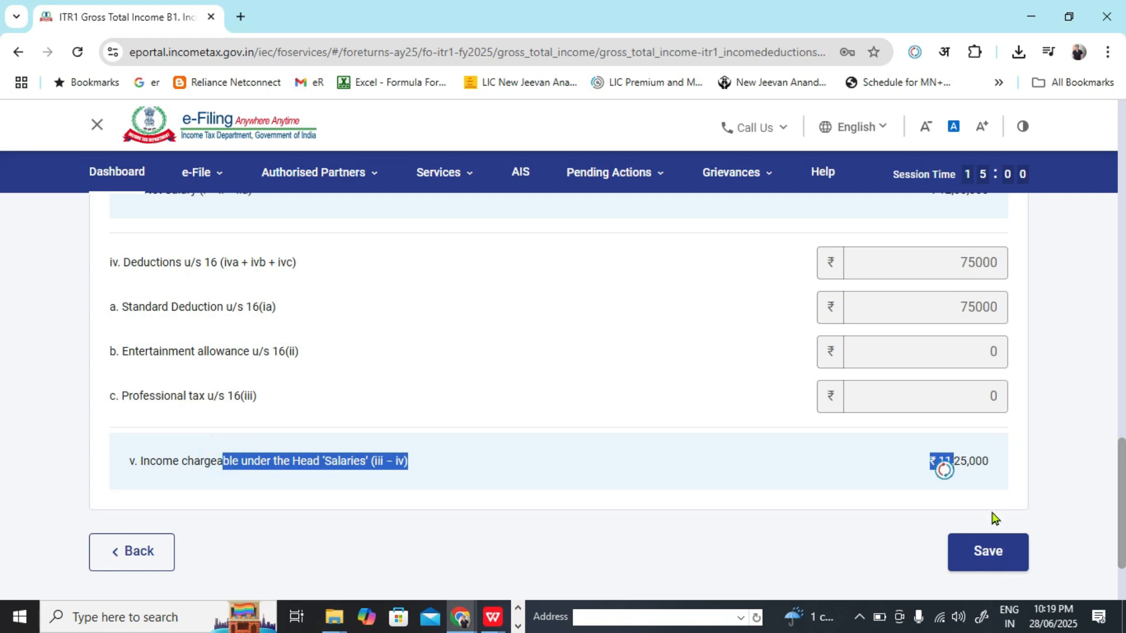
# Step: Switch to the WPS Office sheet and give the Net Salary amount in C13 a red fill with white text
pyautogui.click(492, 617)
pyautogui.click(396, 434)
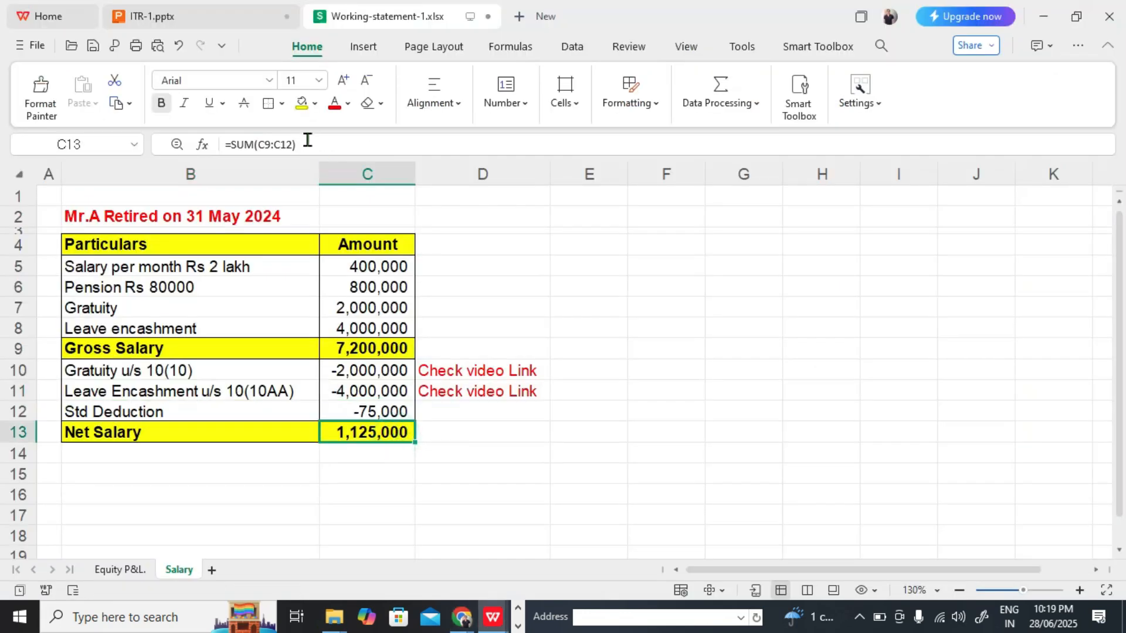
pyautogui.click(315, 103)
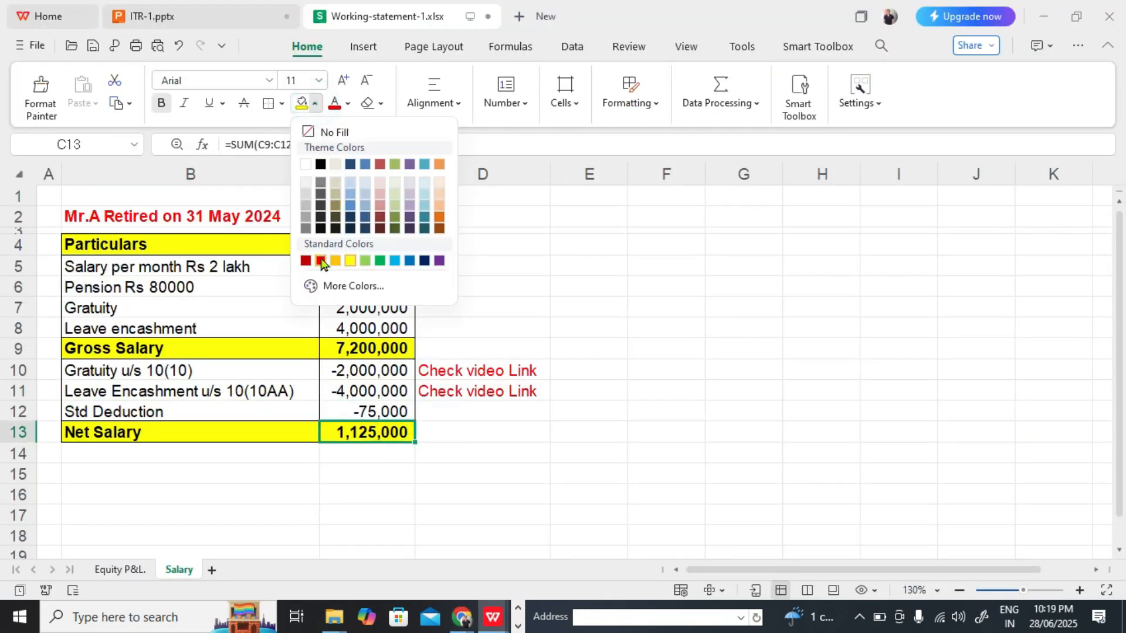
pyautogui.click(320, 262)
pyautogui.click(348, 104)
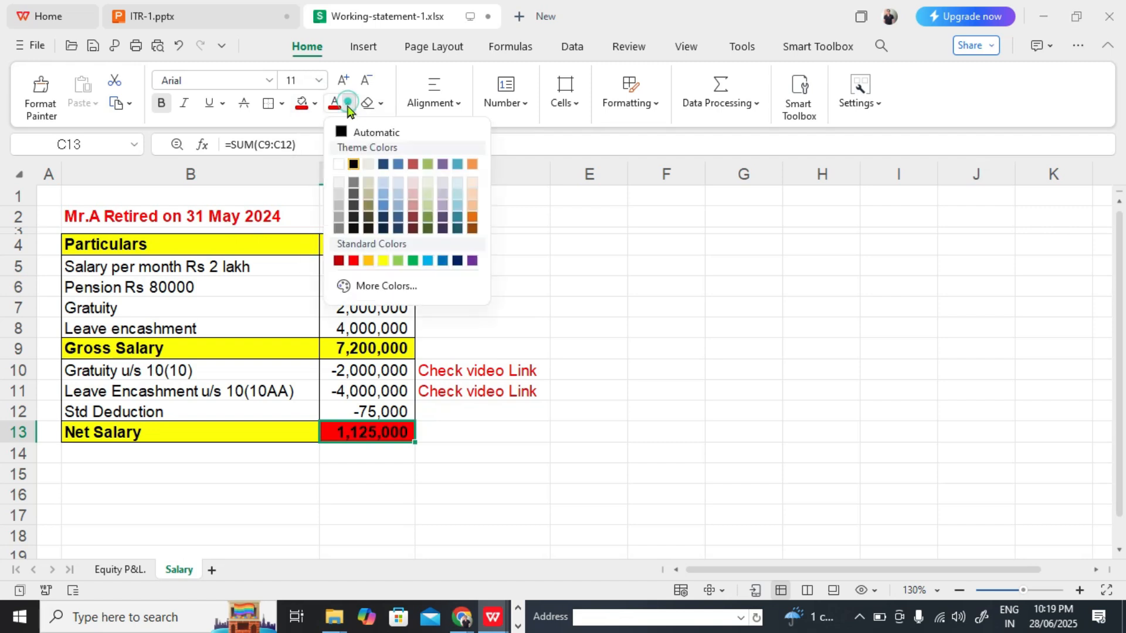
pyautogui.click(338, 164)
pyautogui.click(530, 453)
pyautogui.click(386, 434)
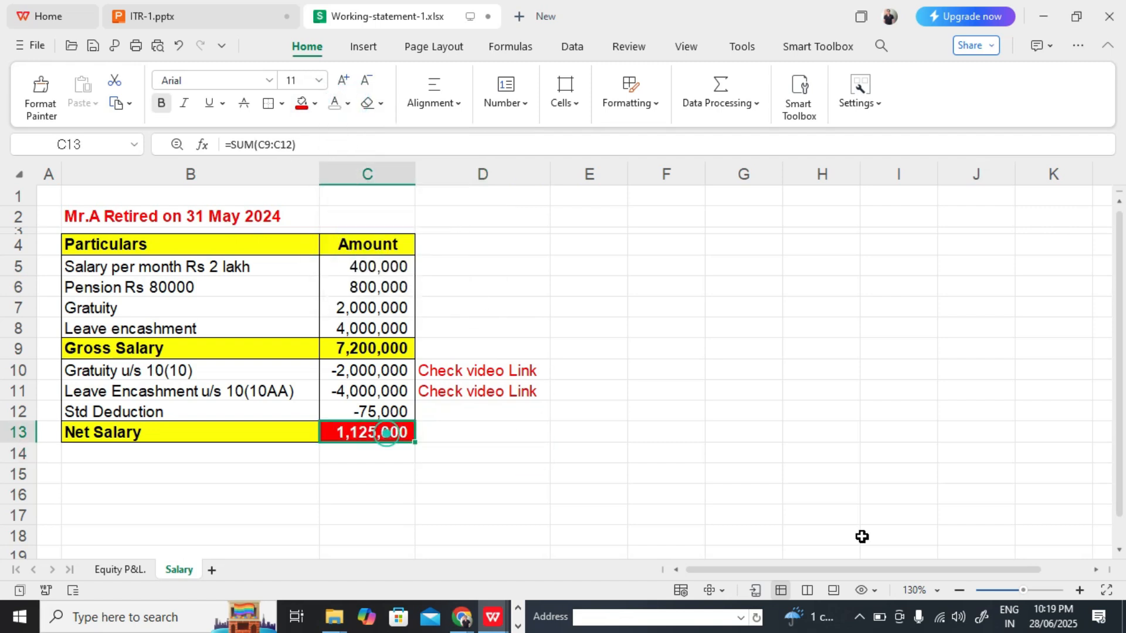
# Step: Compare the leave encashment exemption in Chrome with the video link notes beside the gratuity and leave encashment rows in WPS Office
pyautogui.hotkey('alt', 'Tab')
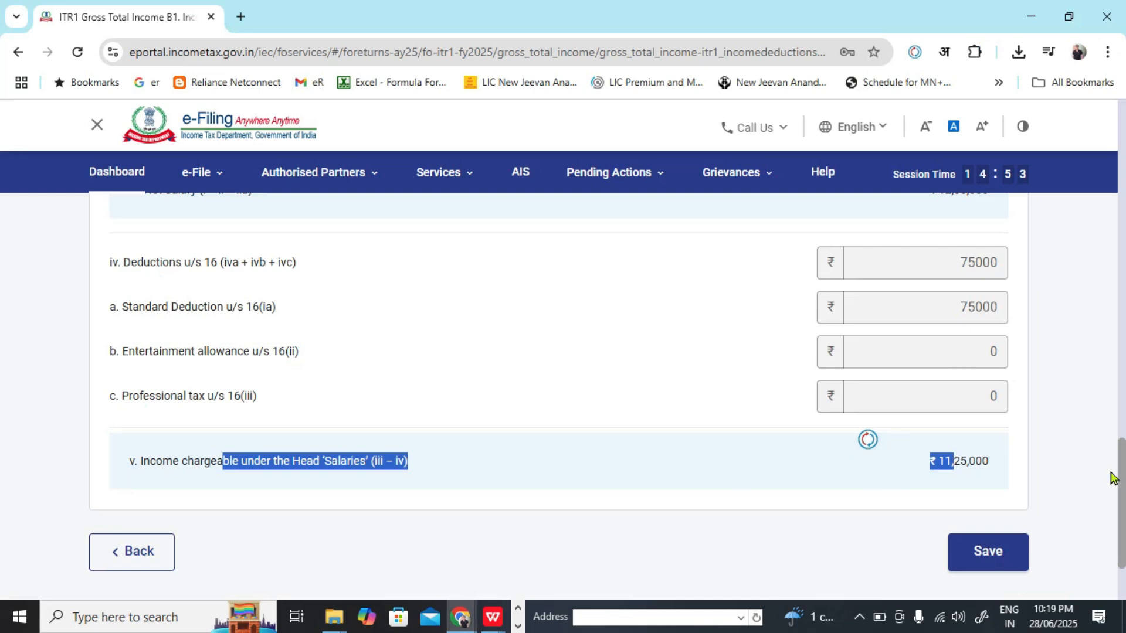
pyautogui.click(1079, 463)
pyautogui.scroll(6, 3, 528)
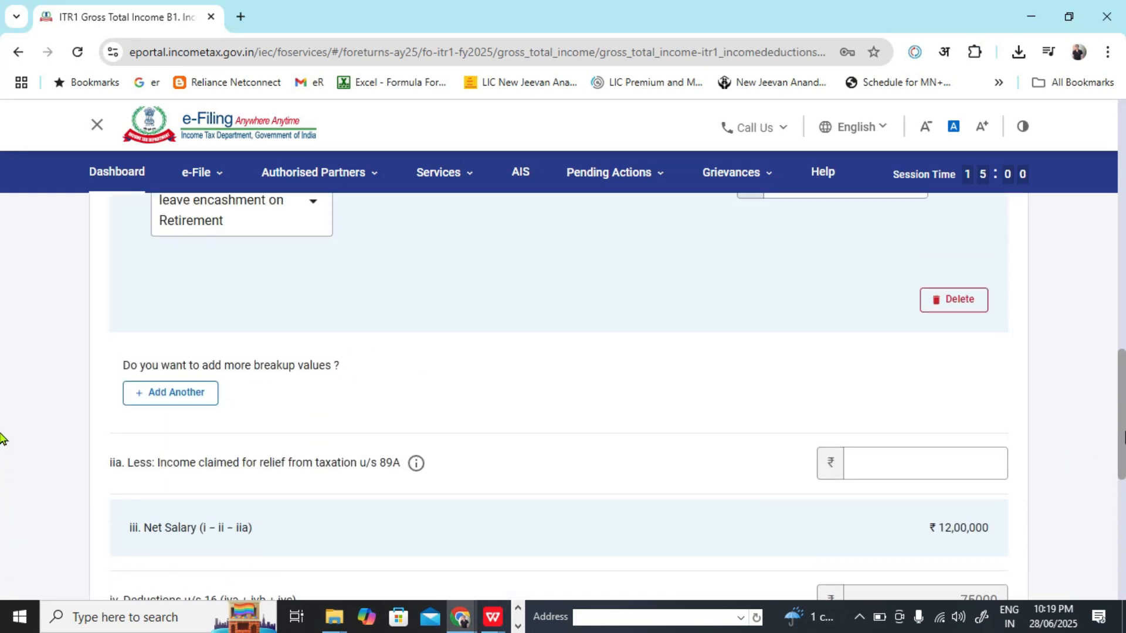
pyautogui.scroll(5, 2, 387)
pyautogui.scroll(-2, 2, 375)
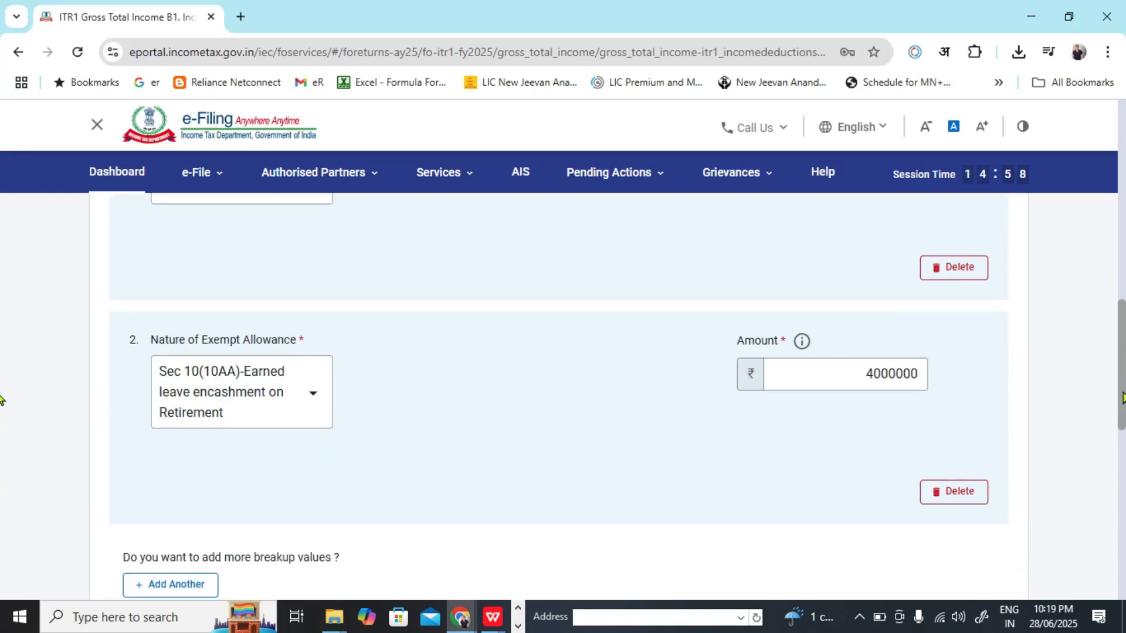
pyautogui.hotkey('alt', 'Tab')
pyautogui.moveTo(505, 372); pyautogui.dragTo(472, 392)
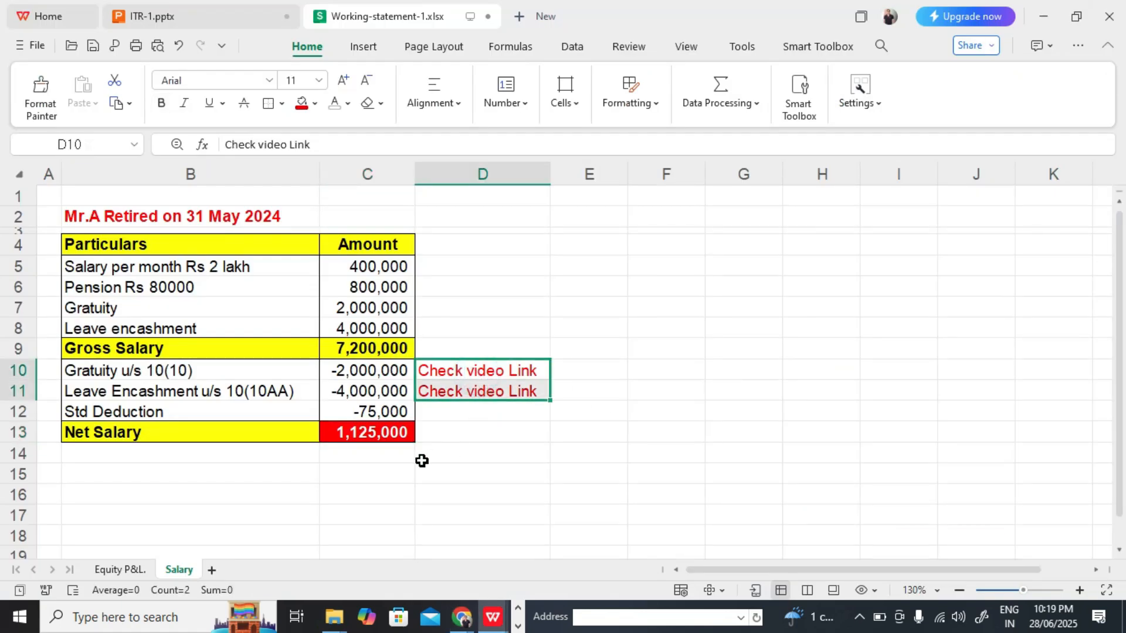
pyautogui.hotkey('alt', 'Tab')
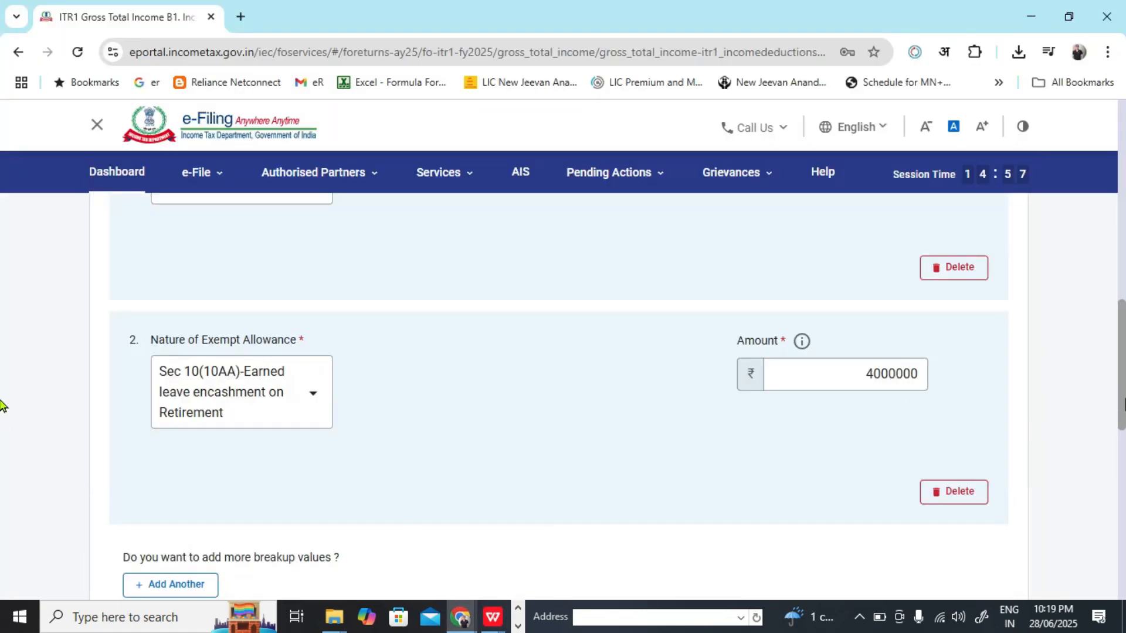
pyautogui.scroll(-1, 3, 404)
pyautogui.hotkey('alt', 'Tab')
pyautogui.hotkey('alt', 'Tab')
# Step: Save the completed Income From Salary details
pyautogui.scroll(-5, 2, 404)
pyautogui.scroll(-3, 2, 499)
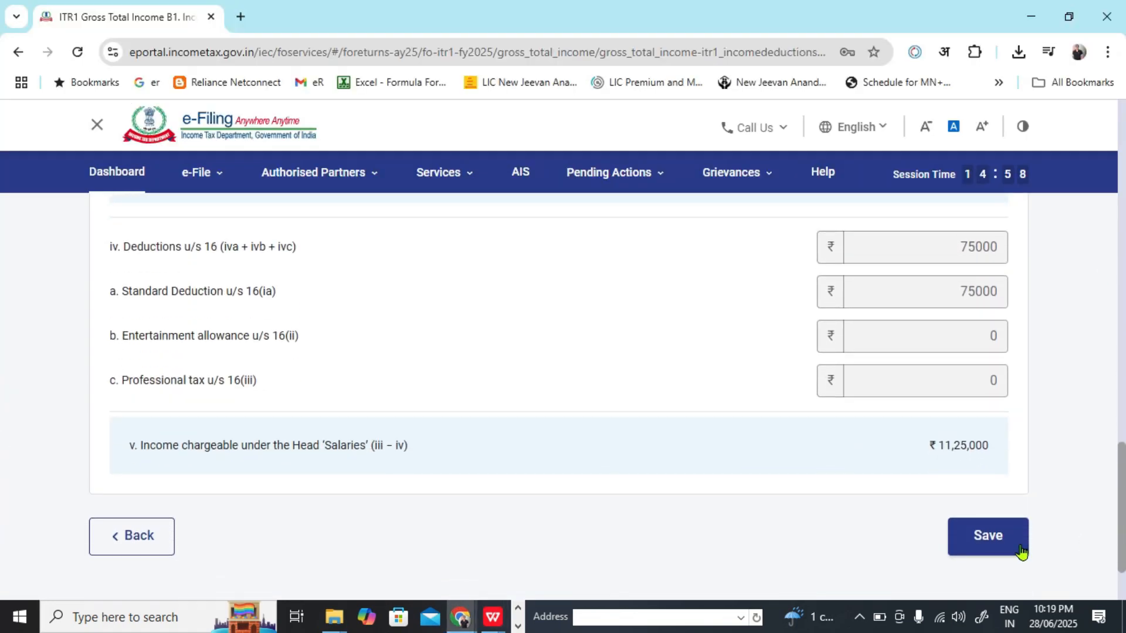
pyautogui.click(989, 537)
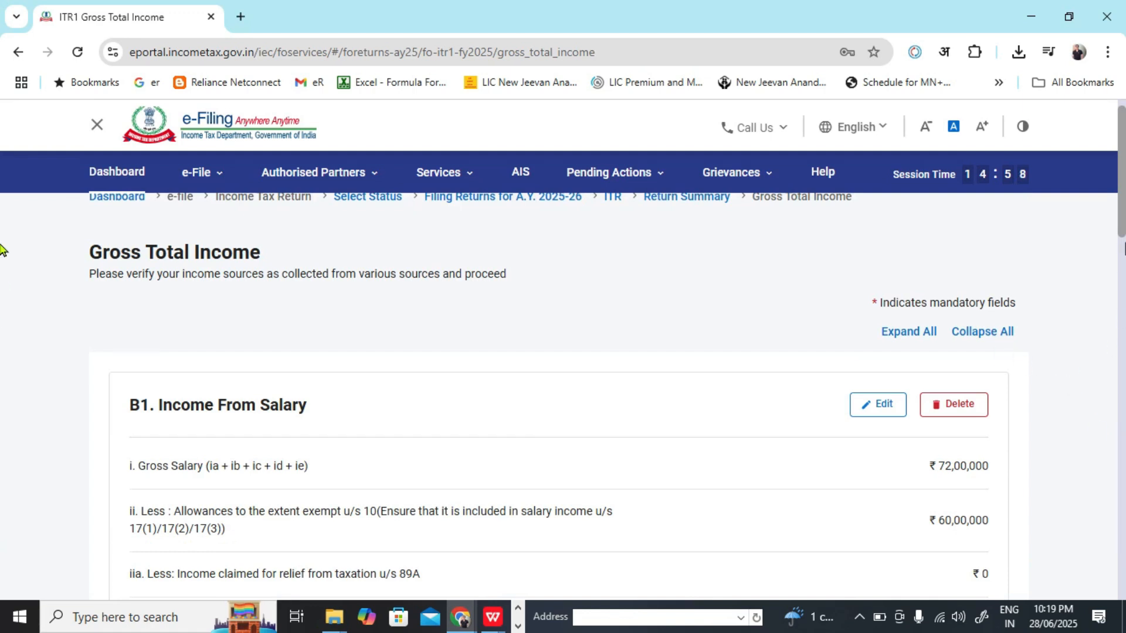
# Step: Check the B1 Income From Salary summary: gross salary, exempt allowances, net salary, deductions u/s 16 and income chargeable under Salaries
pyautogui.scroll(-18, 1, 236)
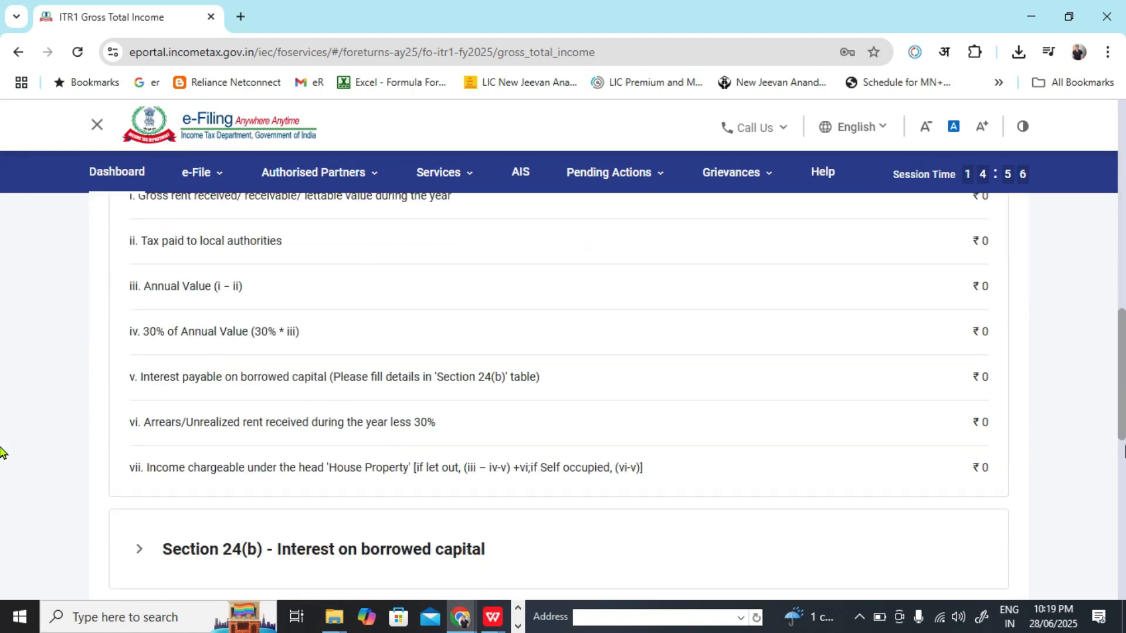
pyautogui.scroll(-4, 2, 506)
pyautogui.scroll(14, 2, 565)
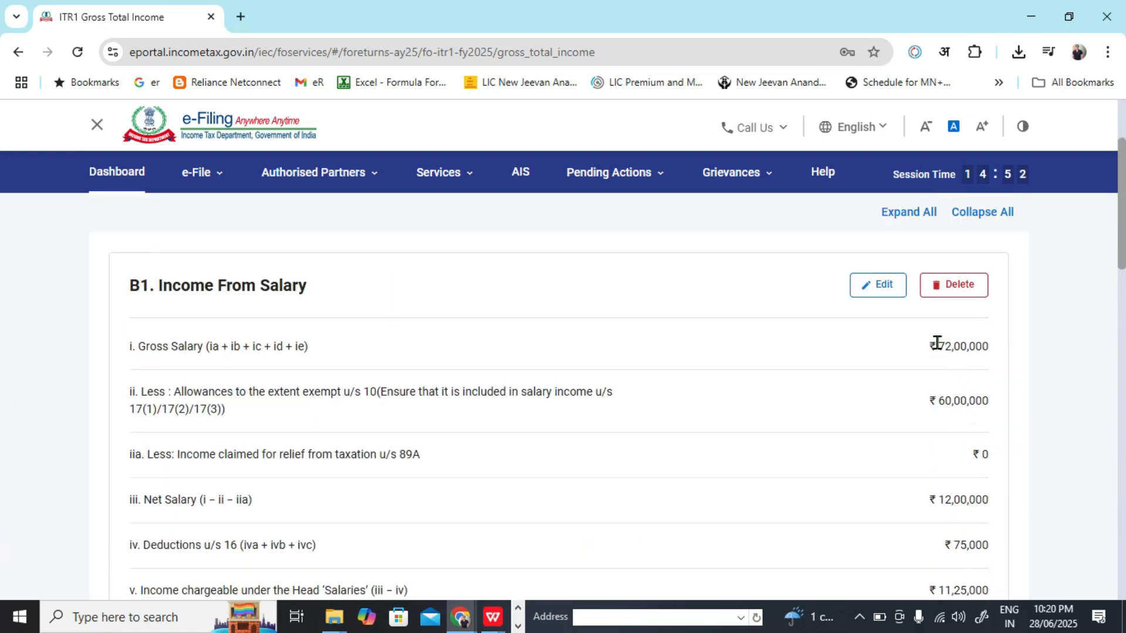
pyautogui.moveTo(937, 343); pyautogui.dragTo(999, 349)
pyautogui.moveTo(916, 400); pyautogui.dragTo(987, 403)
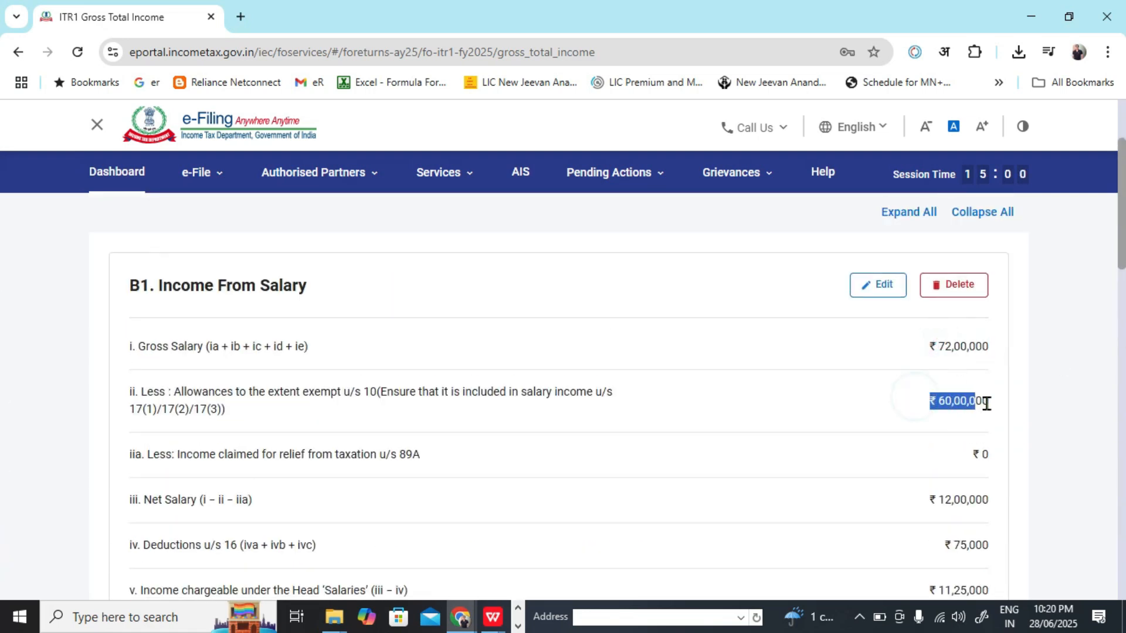
pyautogui.tripleClick(980, 520)
pyautogui.tripleClick(977, 558)
pyautogui.click(936, 591)
pyautogui.moveTo(937, 592); pyautogui.dragTo(996, 597)
# Step: Expand B3 Income from Other Sources to check its breakup, review the Gross Total Income and confirm the section
pyautogui.moveTo(1122, 250); pyautogui.dragTo(1122, 519)
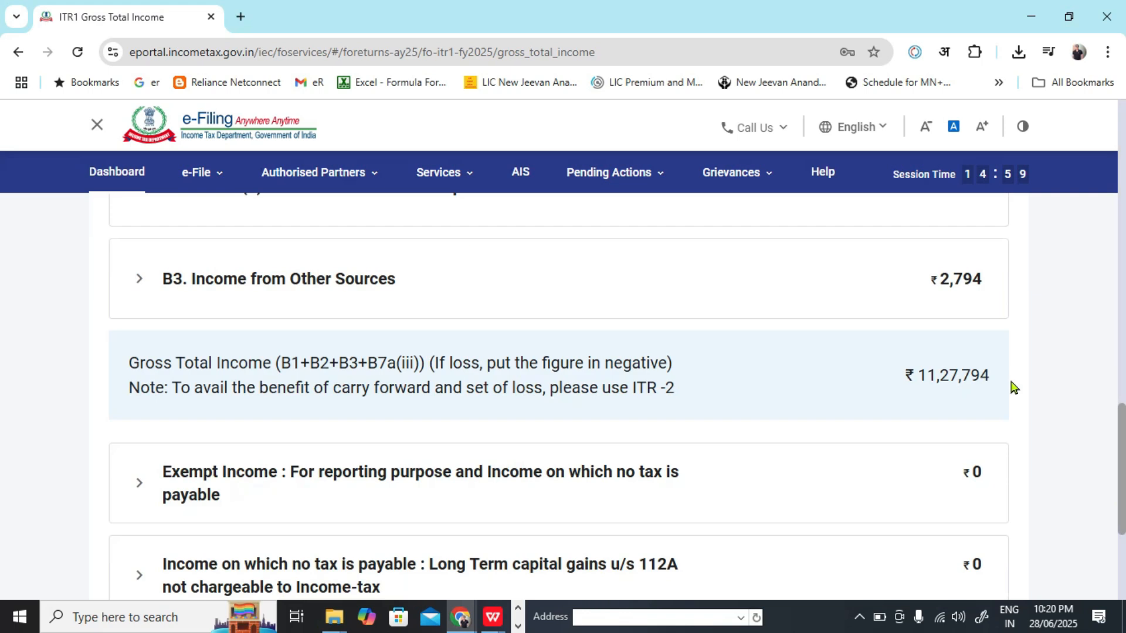
pyautogui.moveTo(934, 278); pyautogui.dragTo(989, 284)
pyautogui.click(989, 284)
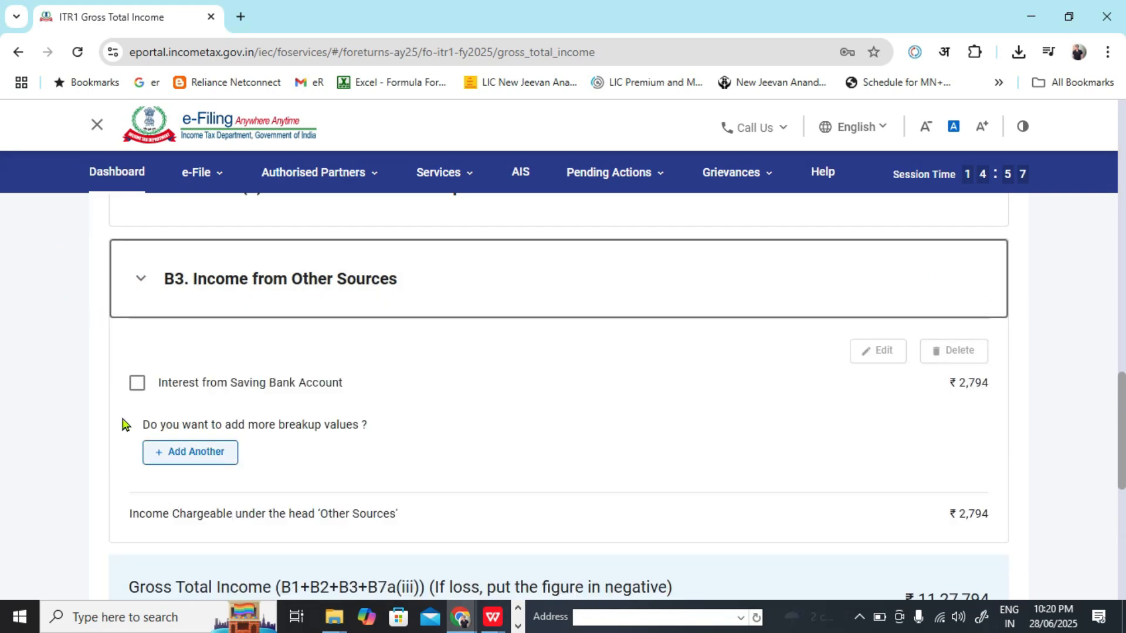
pyautogui.moveTo(1122, 418); pyautogui.dragTo(1122, 481)
pyautogui.moveTo(907, 309); pyautogui.dragTo(1000, 322)
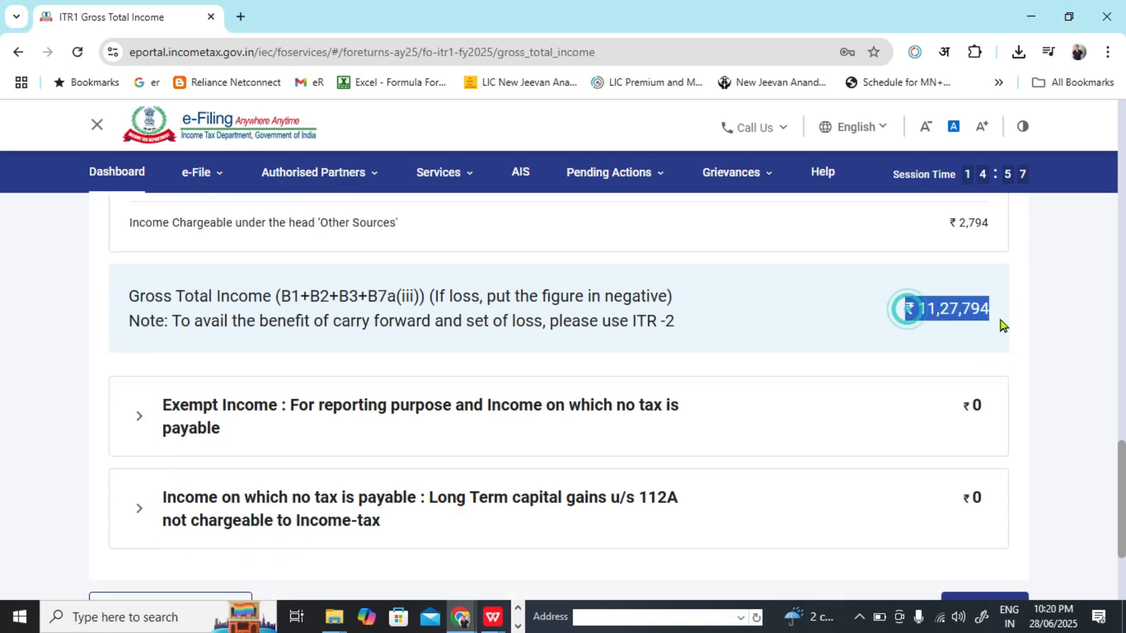
pyautogui.scroll(-3, 1101, 517)
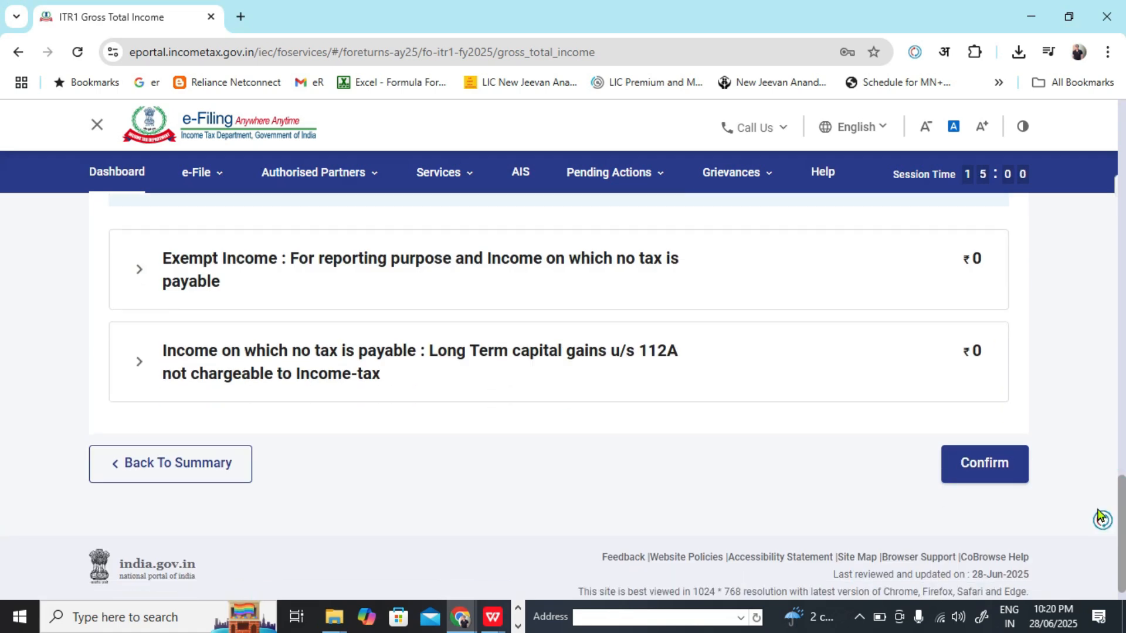
pyautogui.click(1000, 468)
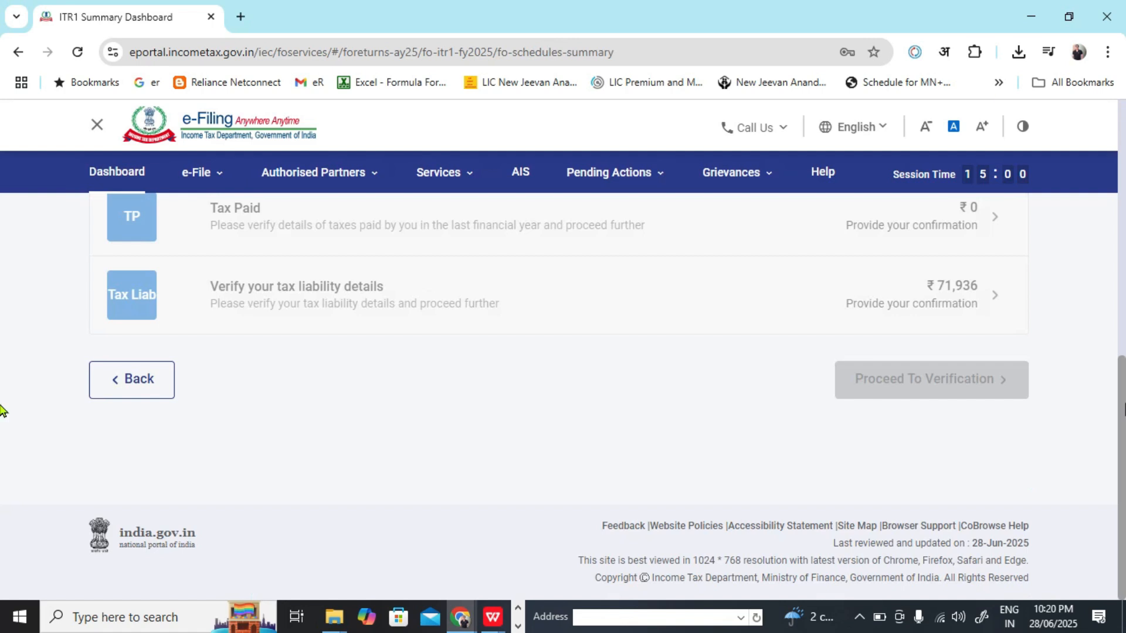
# Step: Open the Total Deductions section of the return and review the 80CCD(2) and 80CCH deduction entries
pyautogui.scroll(5, 1, 408)
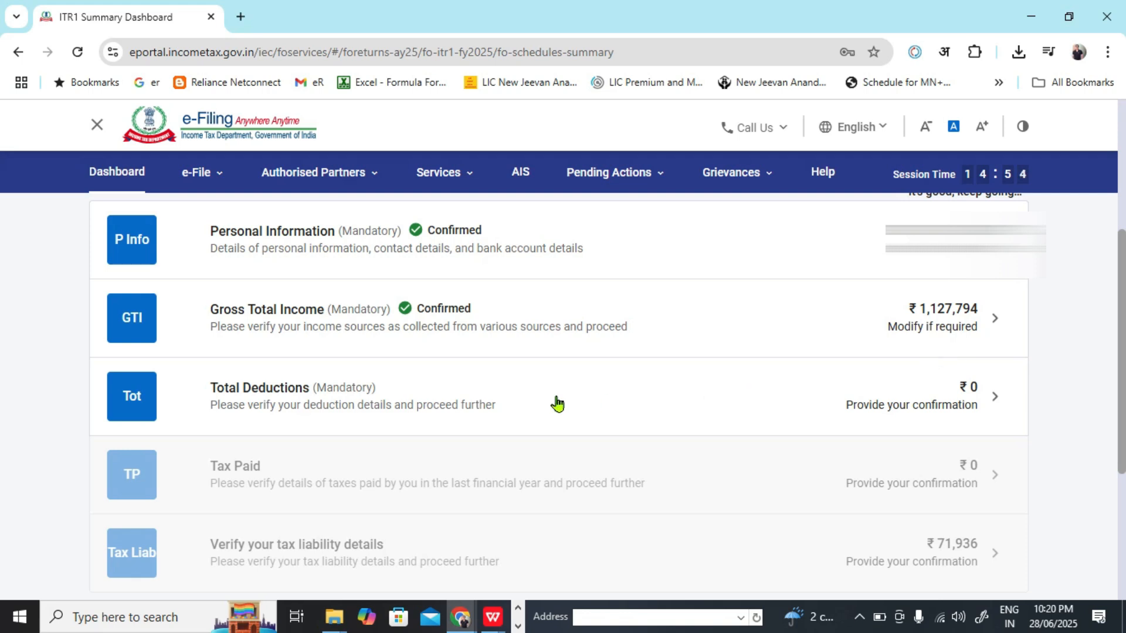
pyautogui.click(633, 422)
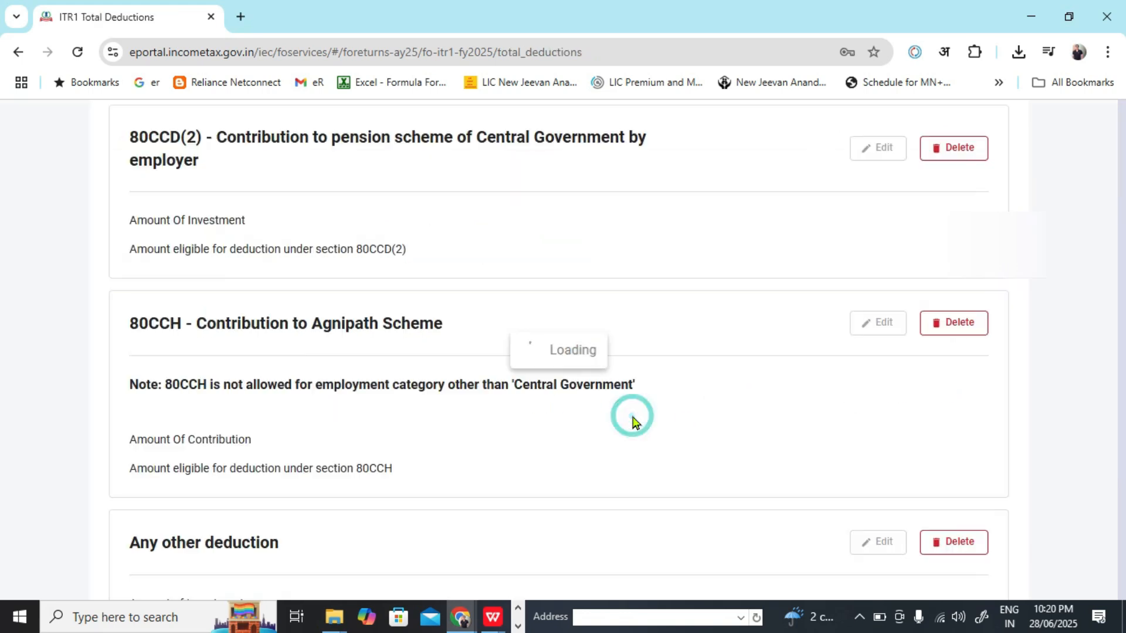
pyautogui.moveTo(116, 387); pyautogui.dragTo(235, 413)
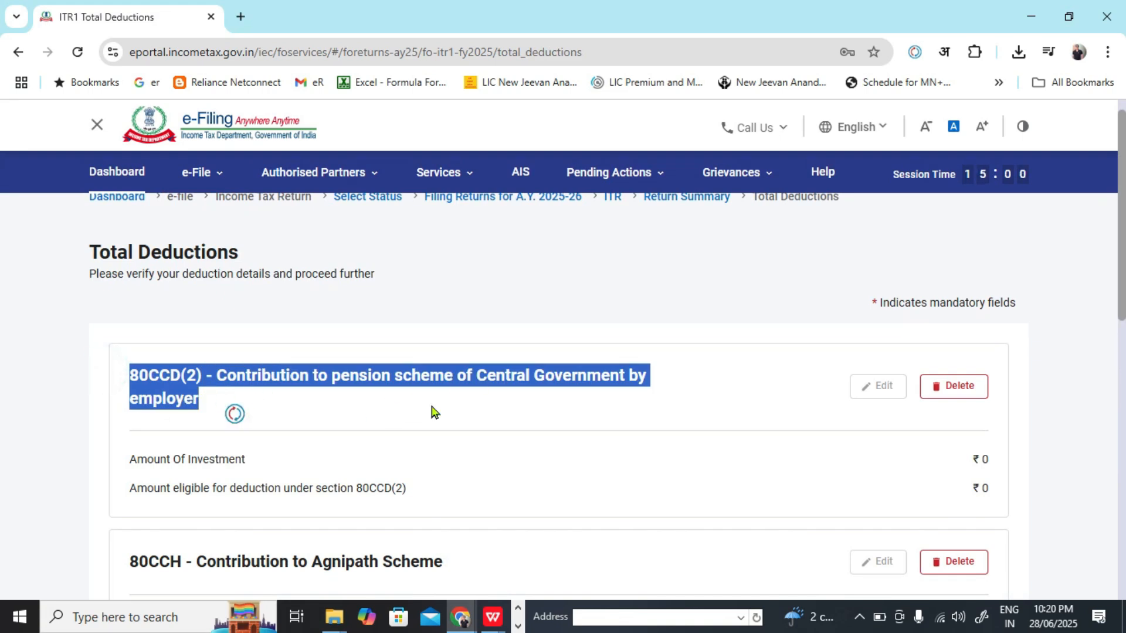
pyautogui.click(523, 397)
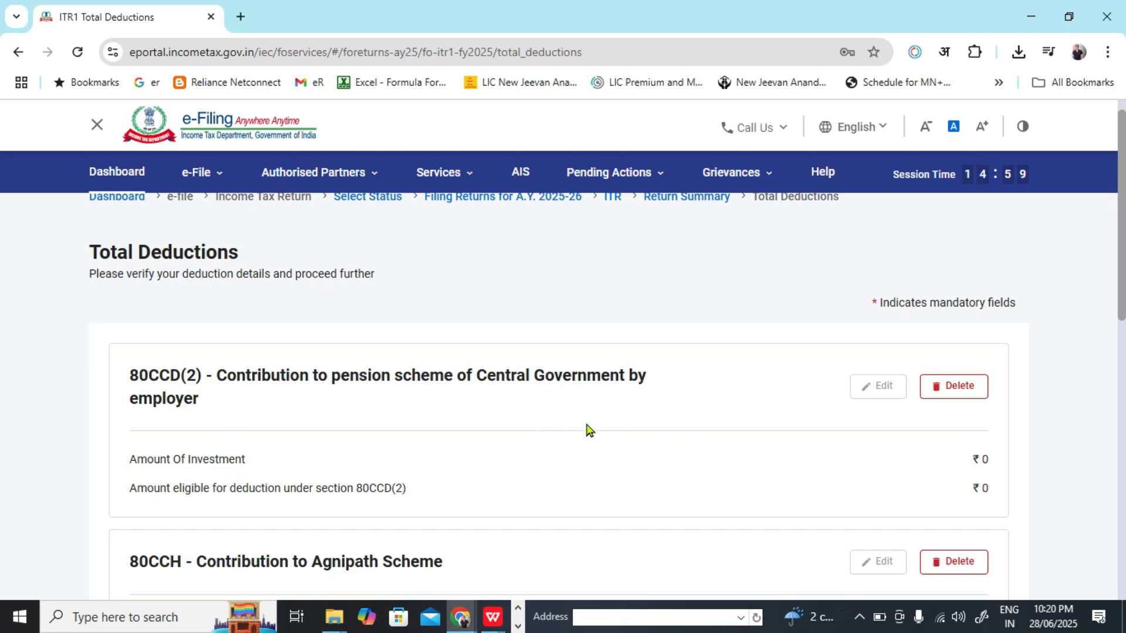
pyautogui.scroll(-6, 1, 317)
pyautogui.scroll(5, 2, 352)
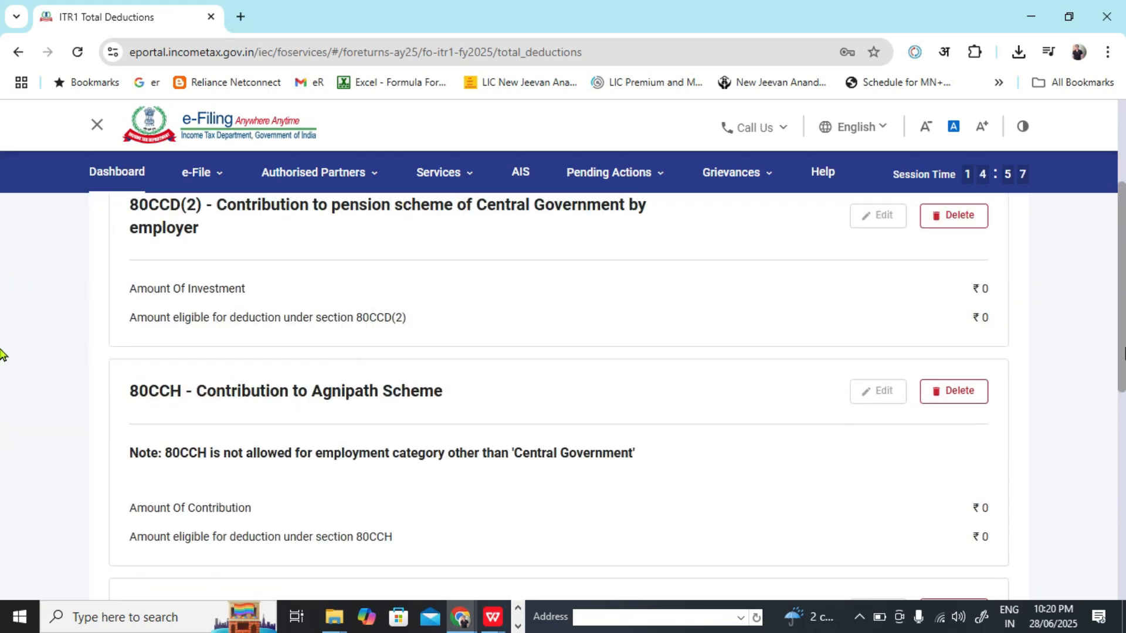
pyautogui.scroll(1, 2, 311)
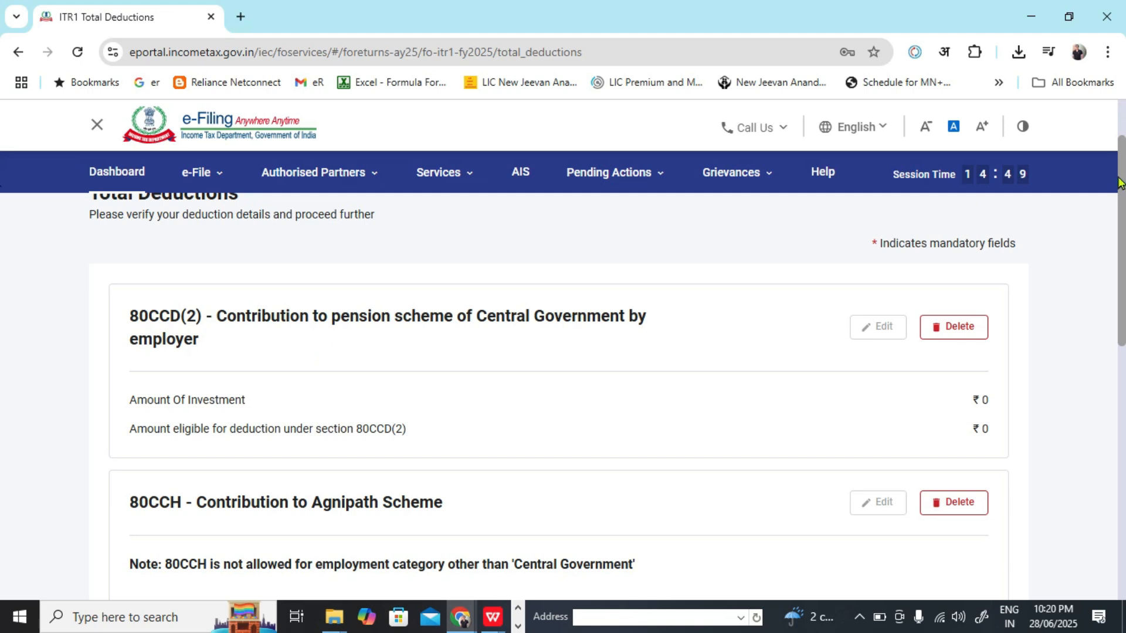
# Step: Confirm the Total Deductions section and check the section statuses on the return summary
pyautogui.scroll(-10, 1106, 510)
pyautogui.click(991, 437)
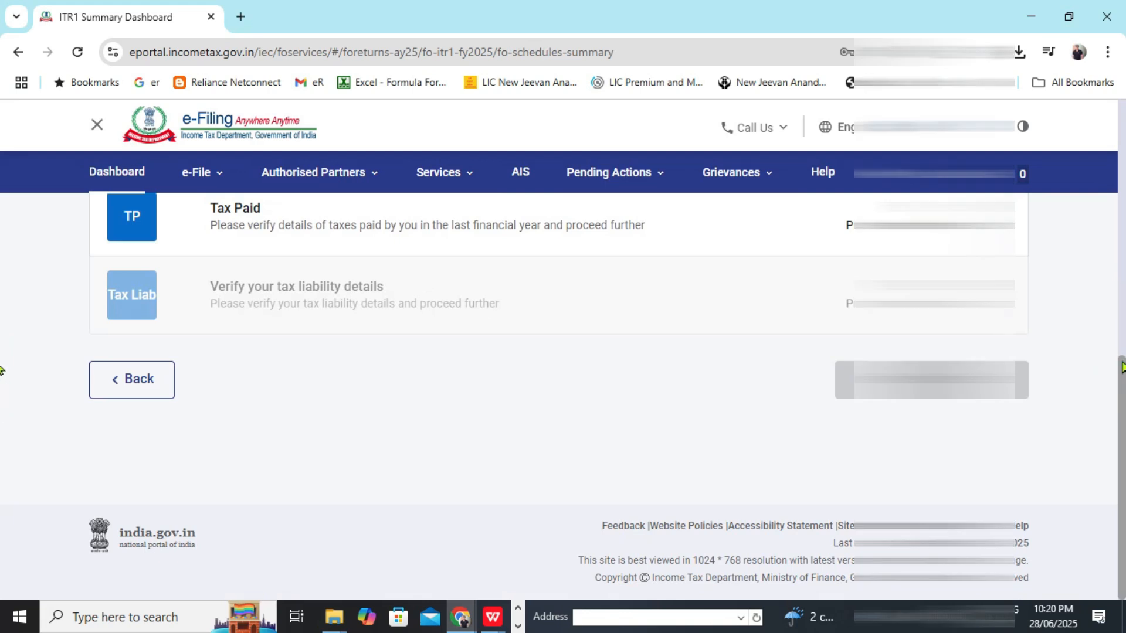
pyautogui.scroll(4, 2, 240)
pyautogui.scroll(1, 2, 238)
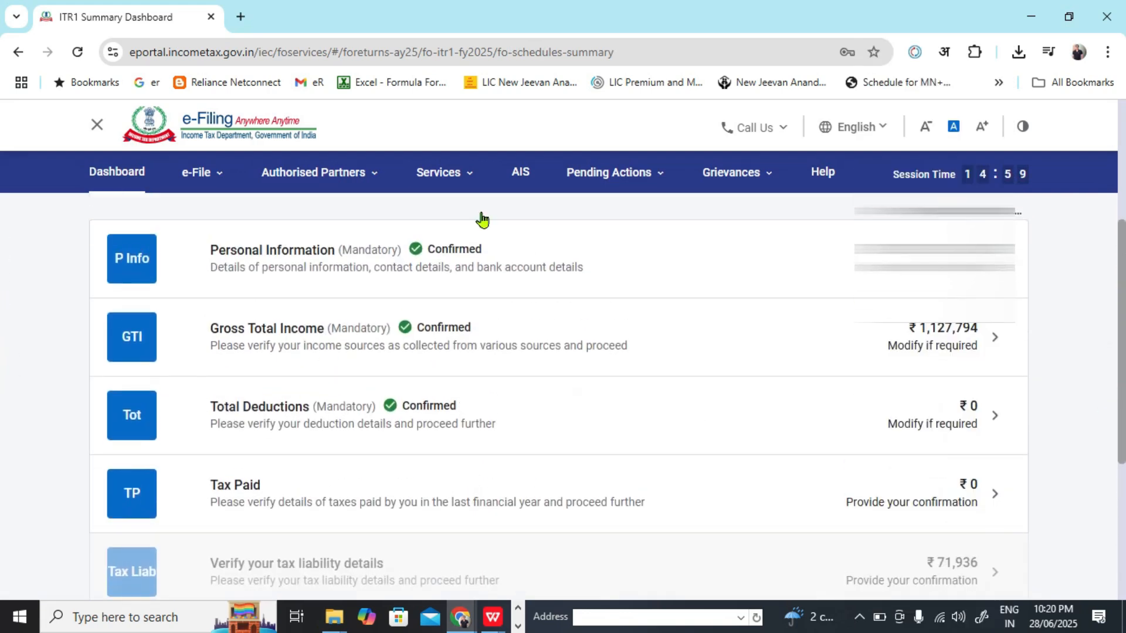